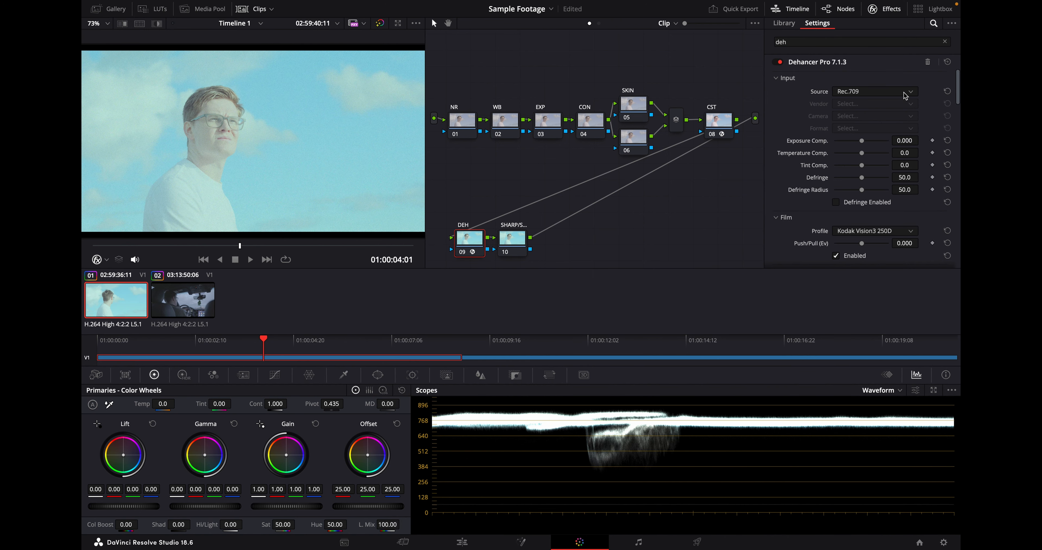
Set the Dehancer input source to Cineon Film Log and the film profile to Kodak Ektachrome E100 (2017)
left_click(902, 92)
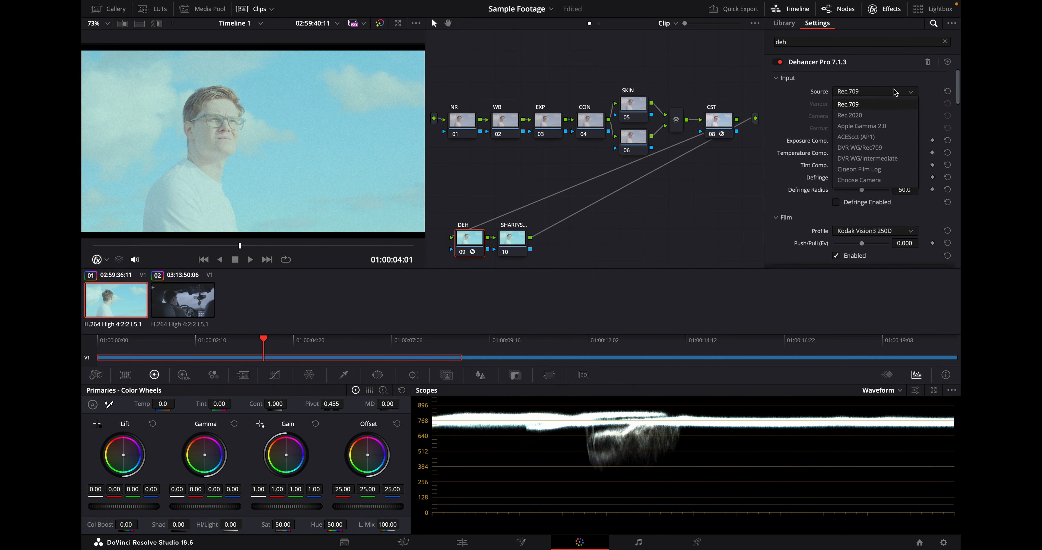
left_click(890, 169)
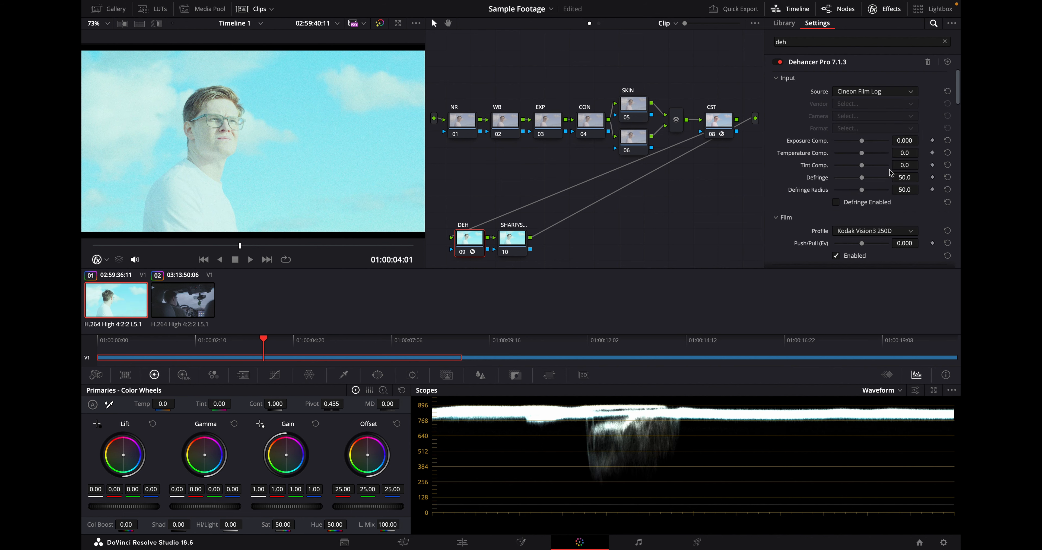
scroll(889, 169, "down", 3)
left_click(891, 170)
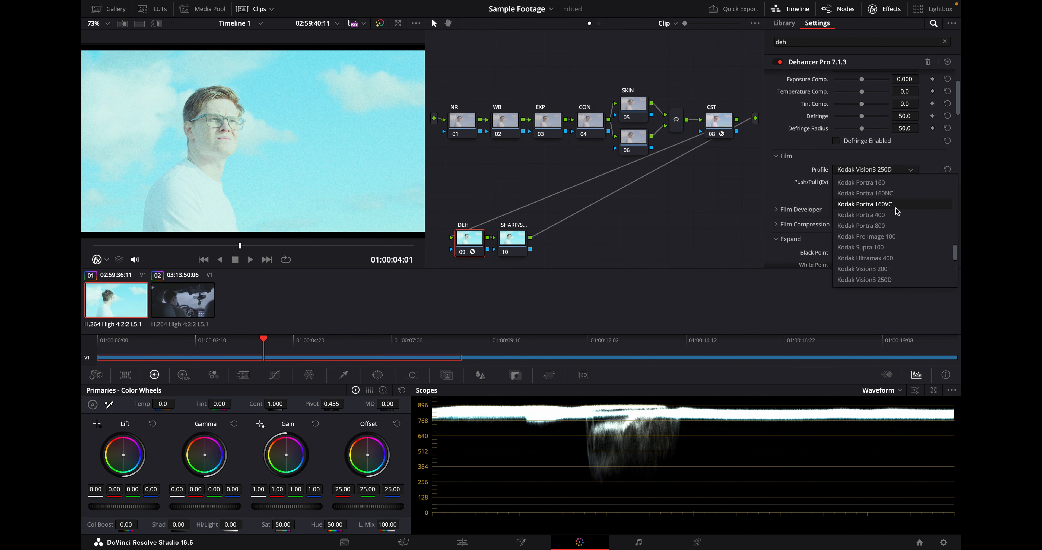
scroll(898, 211, "up", 2)
scroll(897, 211, "up", 3)
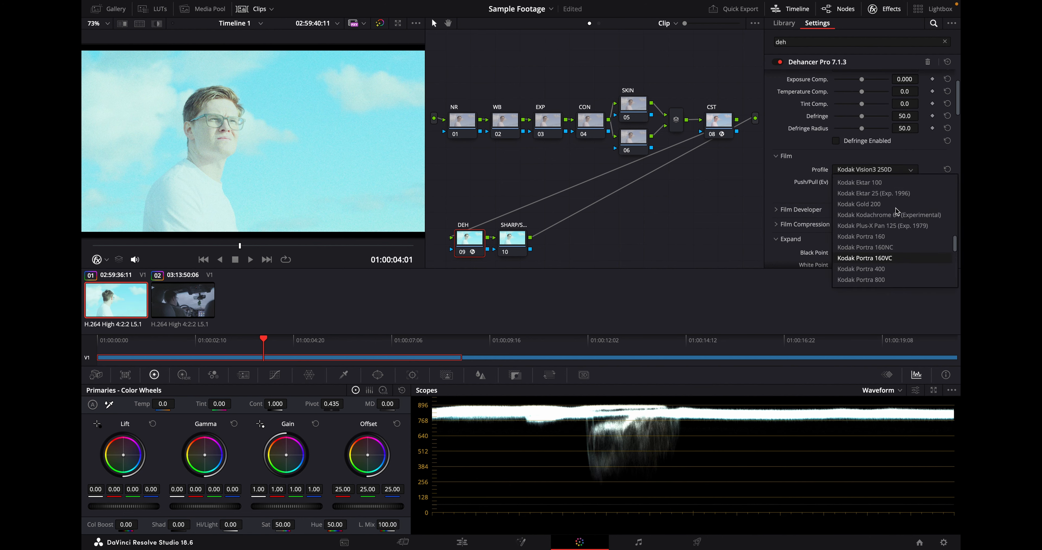
scroll(895, 207, "up", 4)
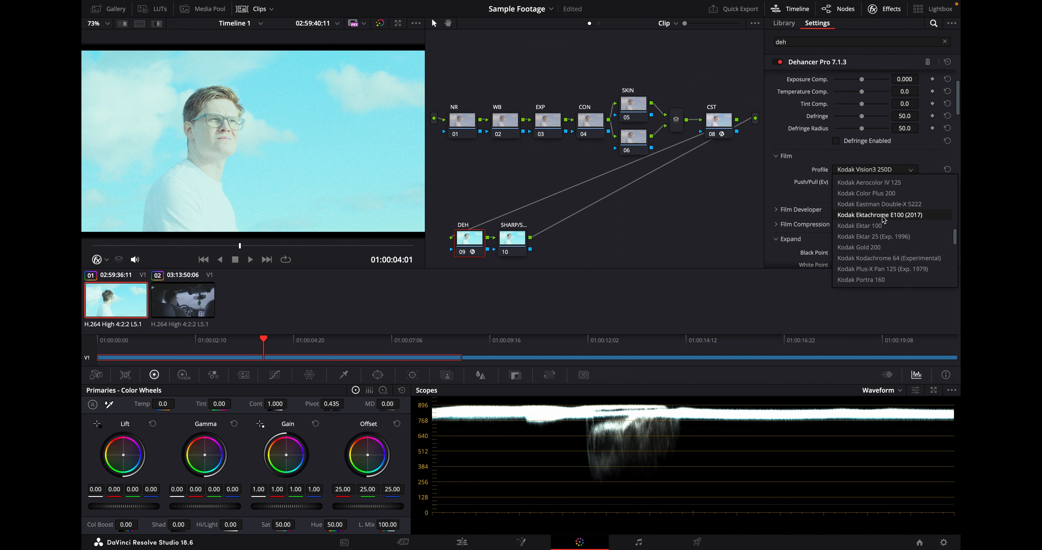
left_click(899, 221)
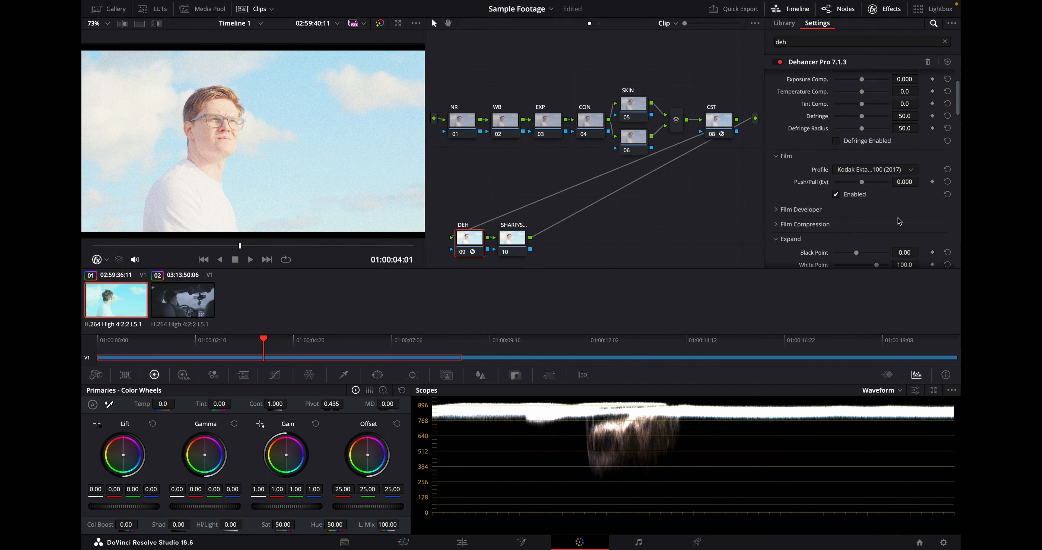
Set the Dehancer print profile to Kodak 2383 Print Film
scroll(849, 243, "down", 3)
scroll(848, 243, "down", 1)
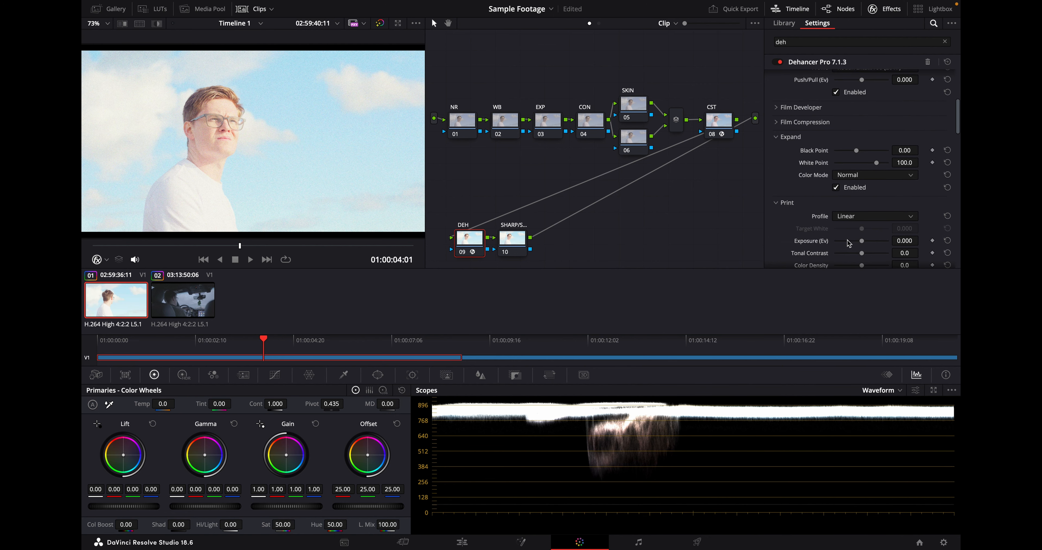
left_click(854, 217)
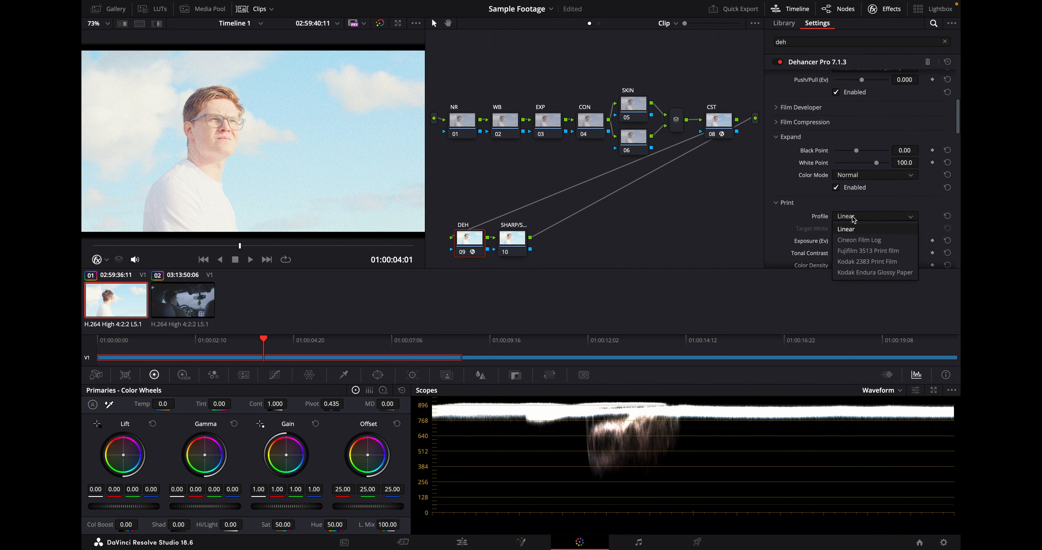
left_click(873, 265)
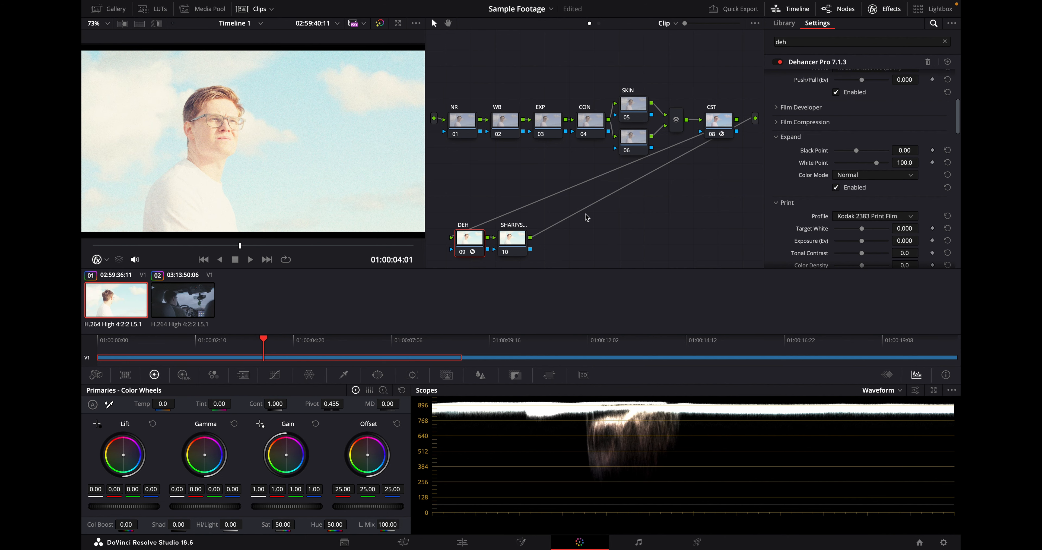
Lower the Offset master on the EXP node to -1.20
left_click(548, 123)
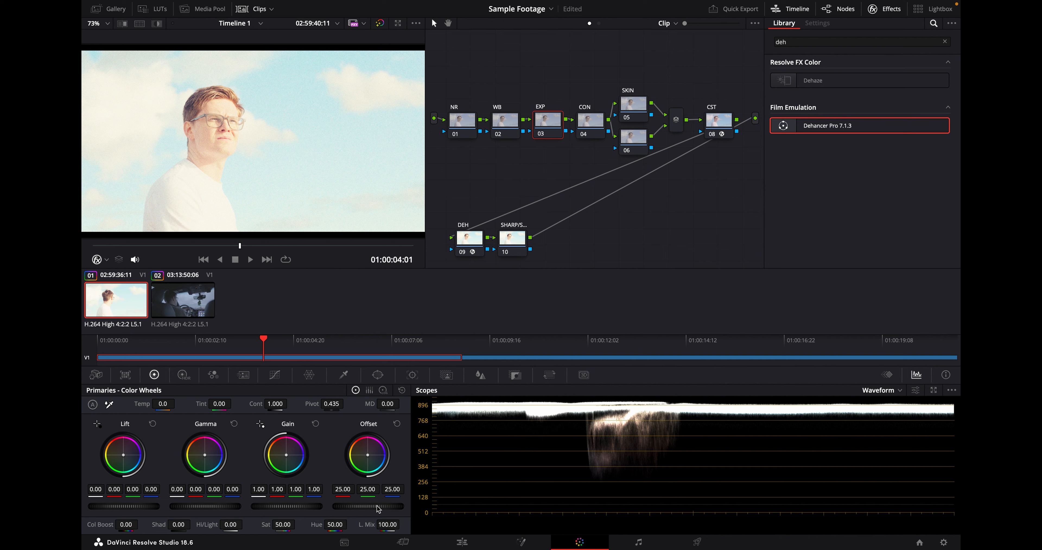
left_click_drag(378, 508, 296, 508)
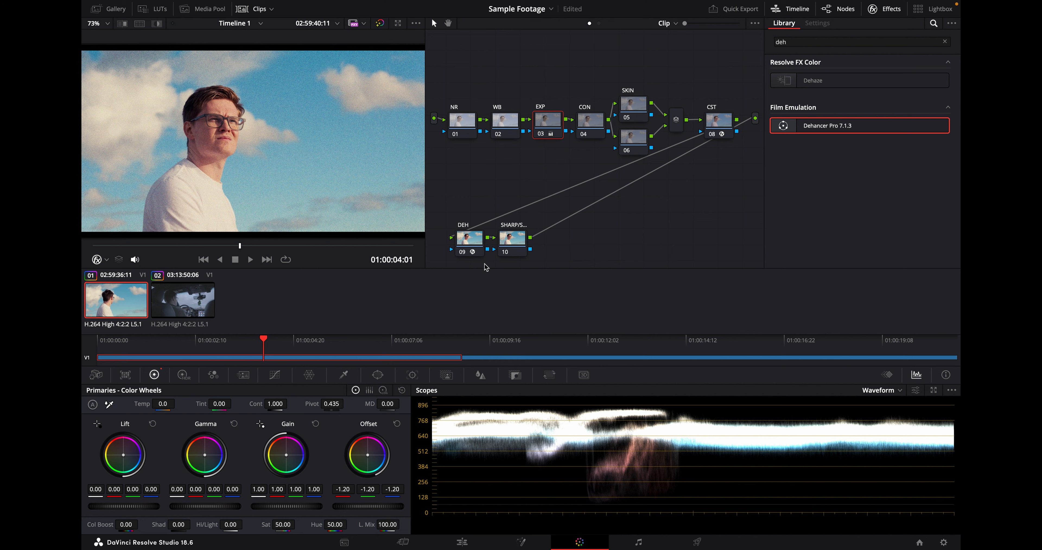
Disable Film Grain in the Dehancer settings of the DEH node
left_click(476, 242)
scroll(801, 222, "down", 10)
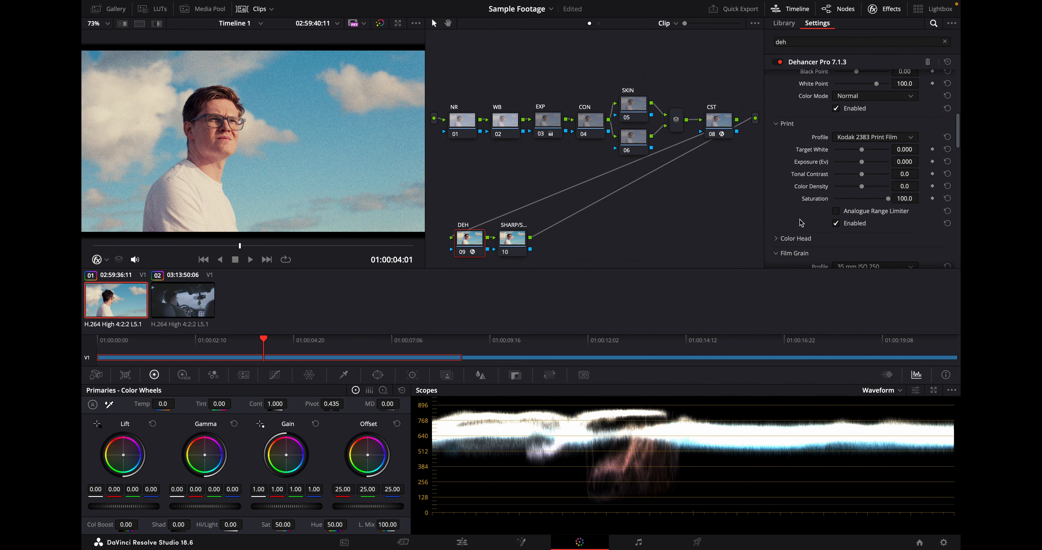
scroll(801, 222, "down", 3)
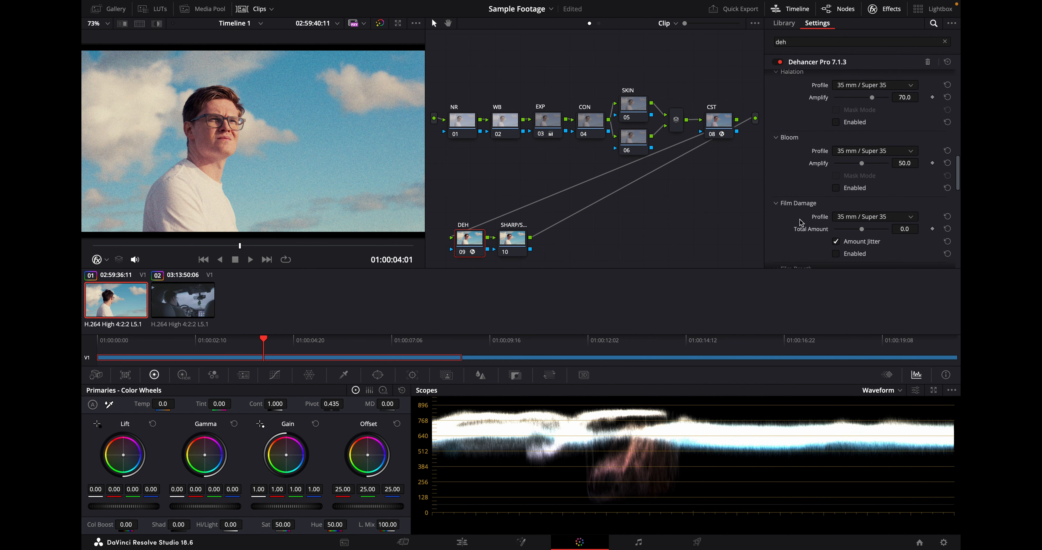
scroll(801, 221, "up", 3)
scroll(801, 222, "up", 1)
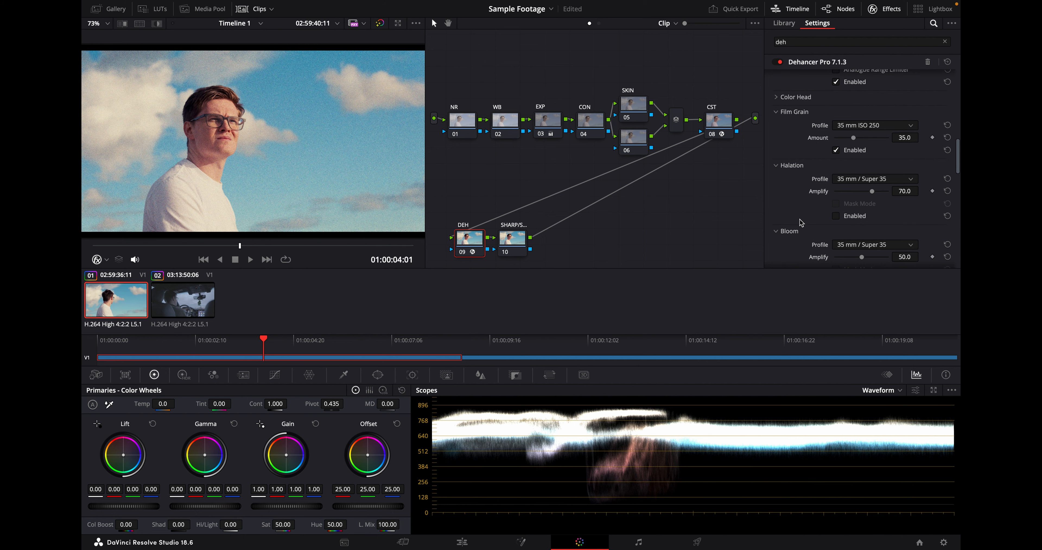
left_click(836, 149)
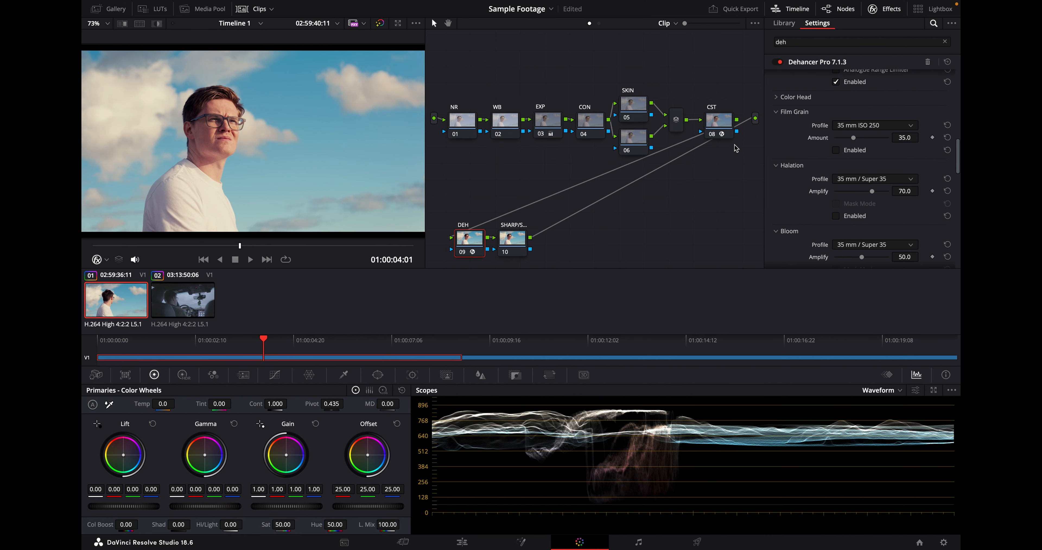
scroll(853, 147, "up", 4)
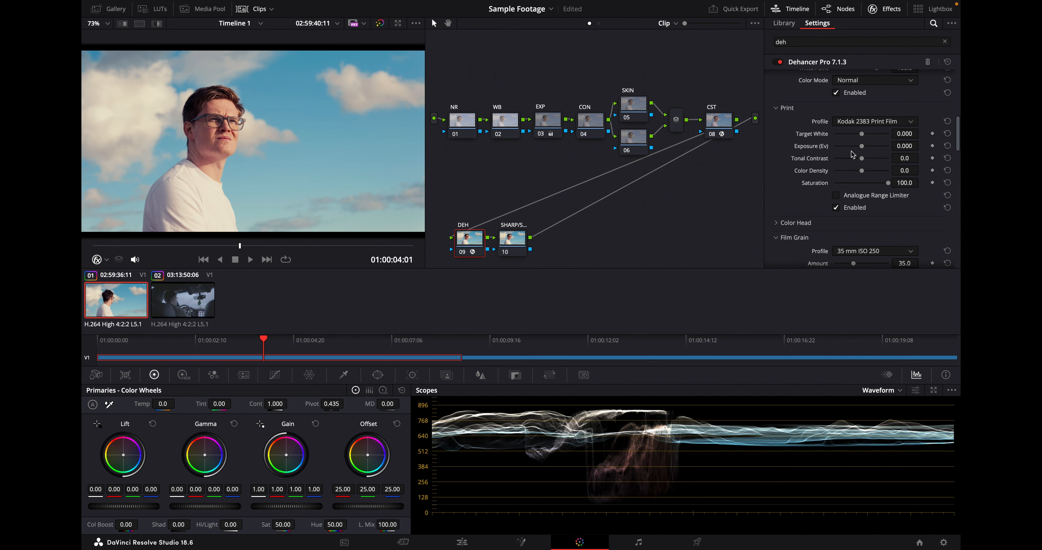
scroll(851, 149, "up", 5)
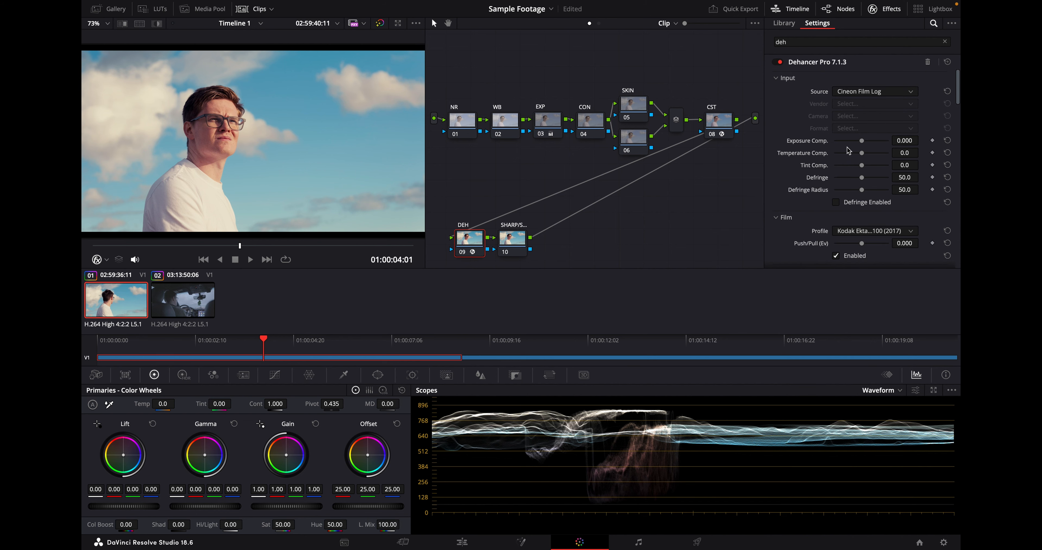
White-balance the WB node by sampling the man's white shirt, set its Temp to 66.0 and fine-tune its Tint
left_click(543, 123)
left_click(506, 124)
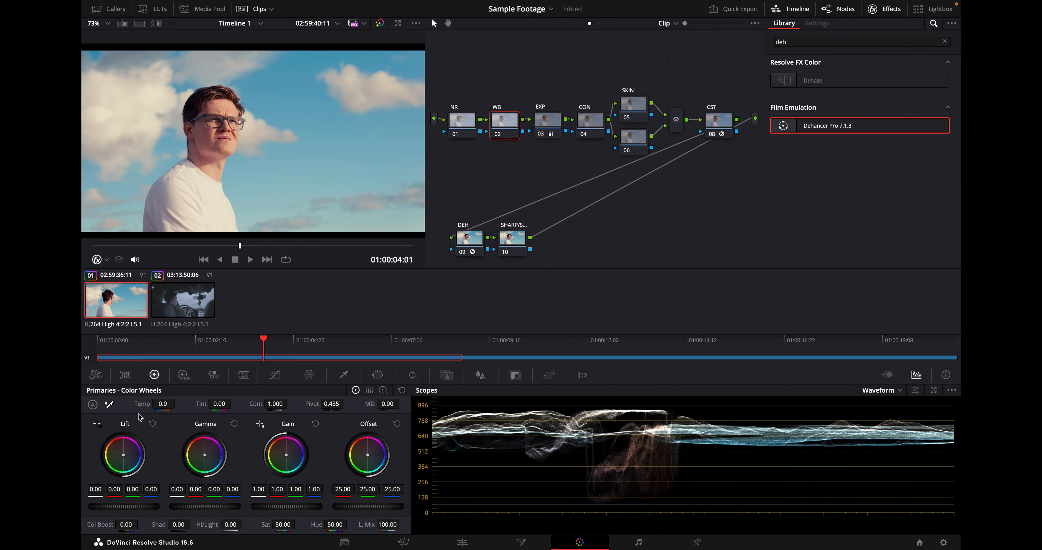
left_click(110, 404)
left_click(218, 214)
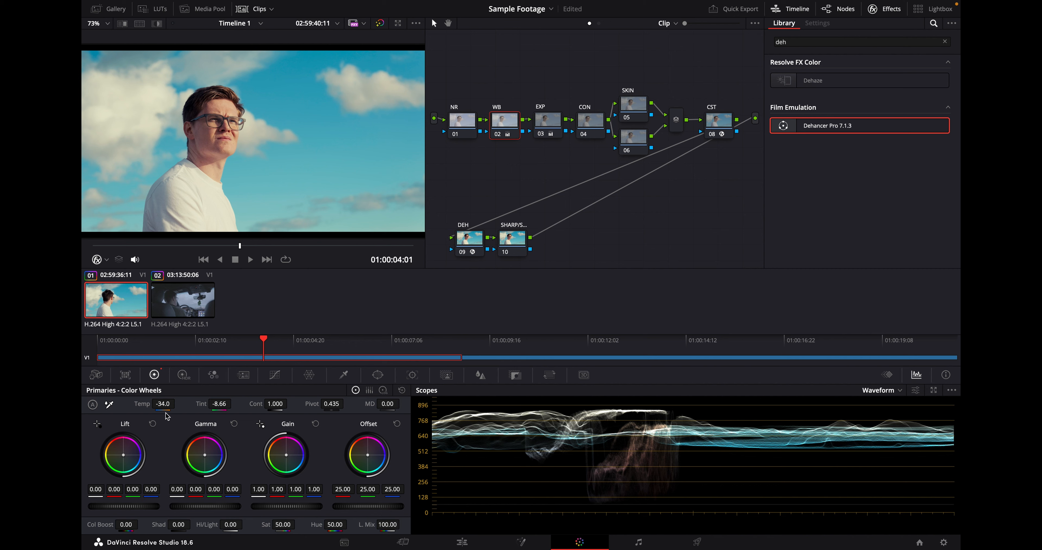
left_click_drag(174, 403, 177, 403)
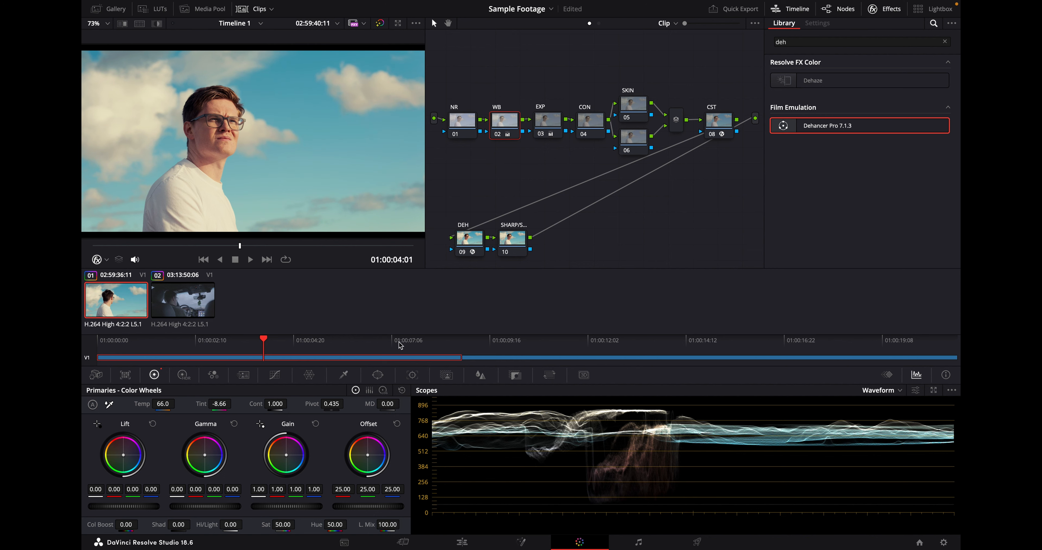
left_click_drag(220, 404, 219, 404)
Try a contrast of 1.022 on the CON node and reset the node's grade
left_click(599, 129)
left_click_drag(275, 403, 282, 403)
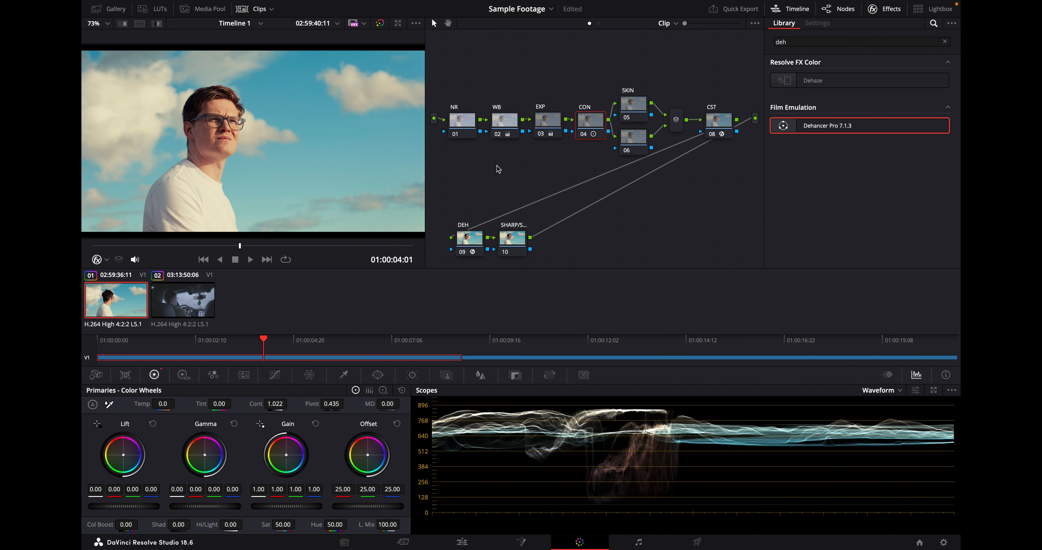
right_click(587, 118)
left_click(597, 124)
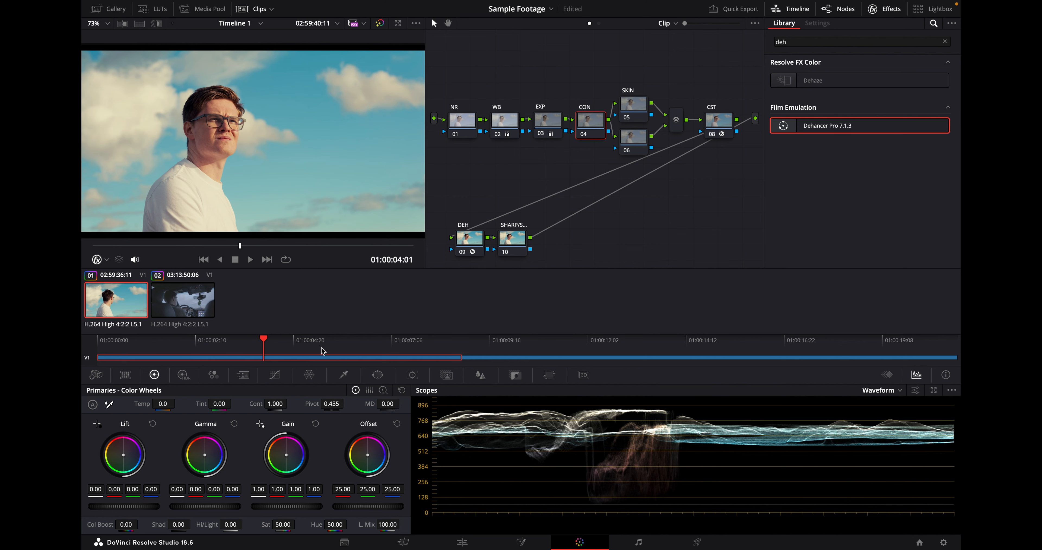
Shape a gentle S-shaped custom curve on the CON node with one shadow point and one slightly raised highlight point
left_click(271, 371)
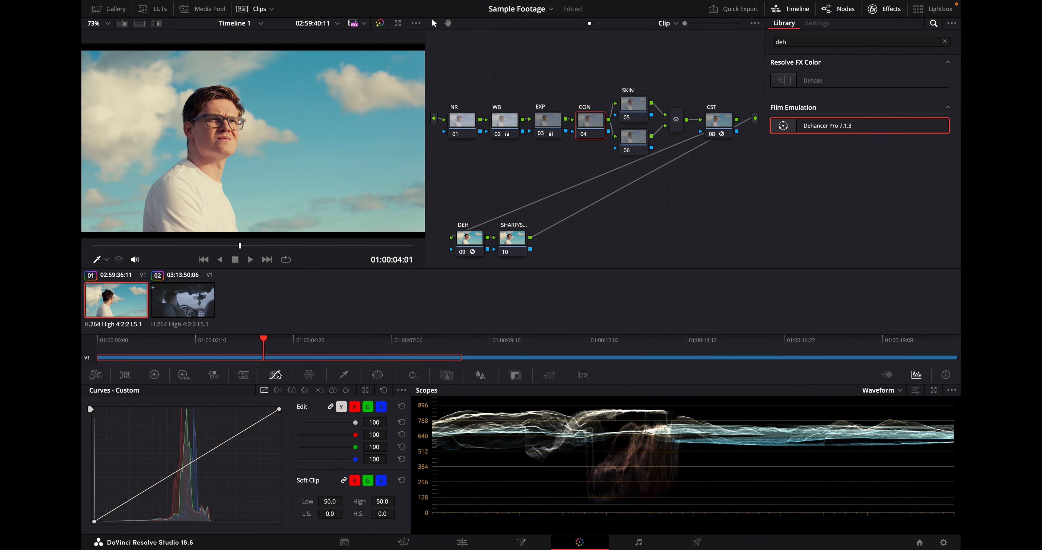
left_click(146, 491)
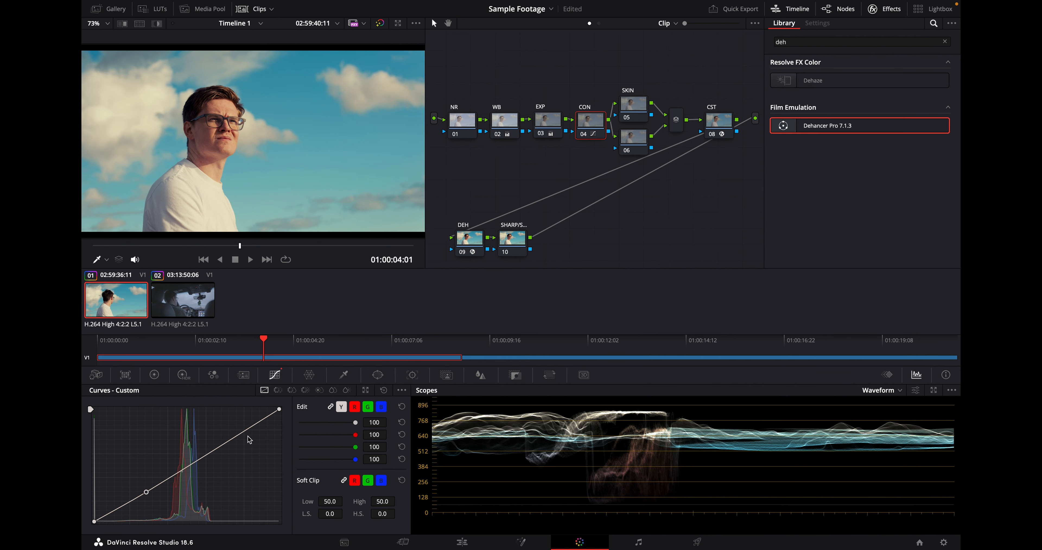
left_click(217, 450)
left_click_drag(217, 450, 215, 448)
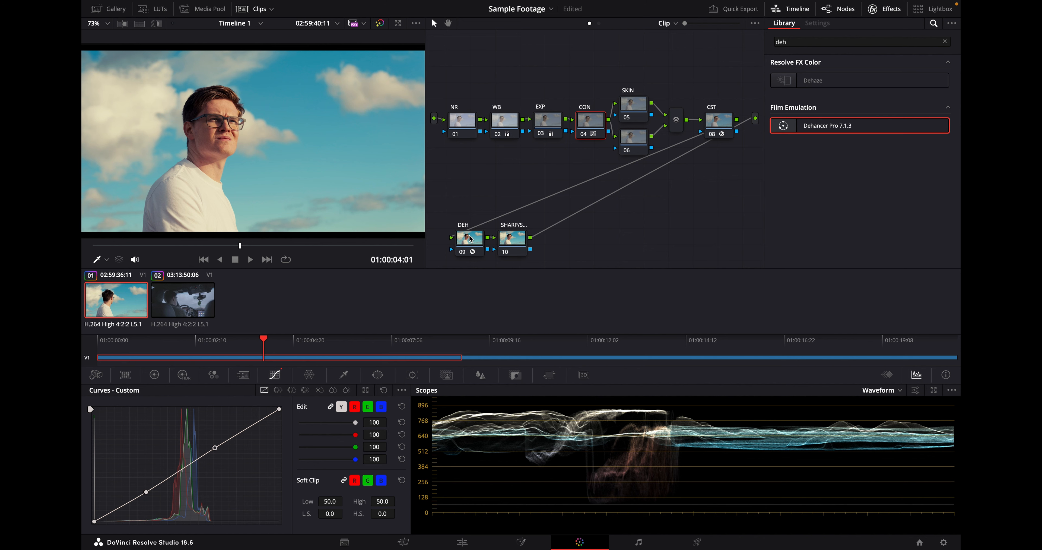
Set the DEH node's Exposure Comp. to about 0.084 and the film Push/Pull to about -0.238
left_click(471, 240)
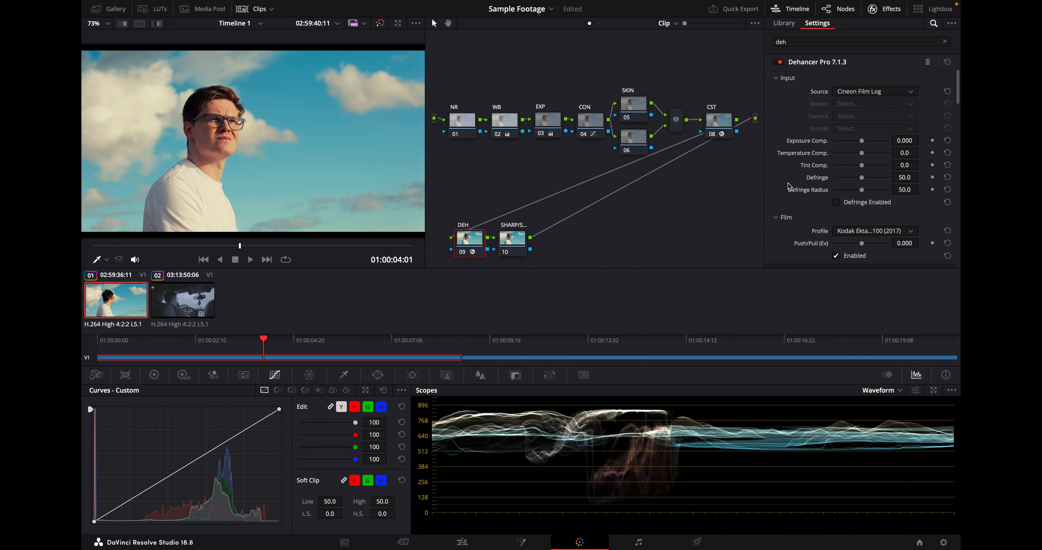
scroll(885, 186, "down", 1)
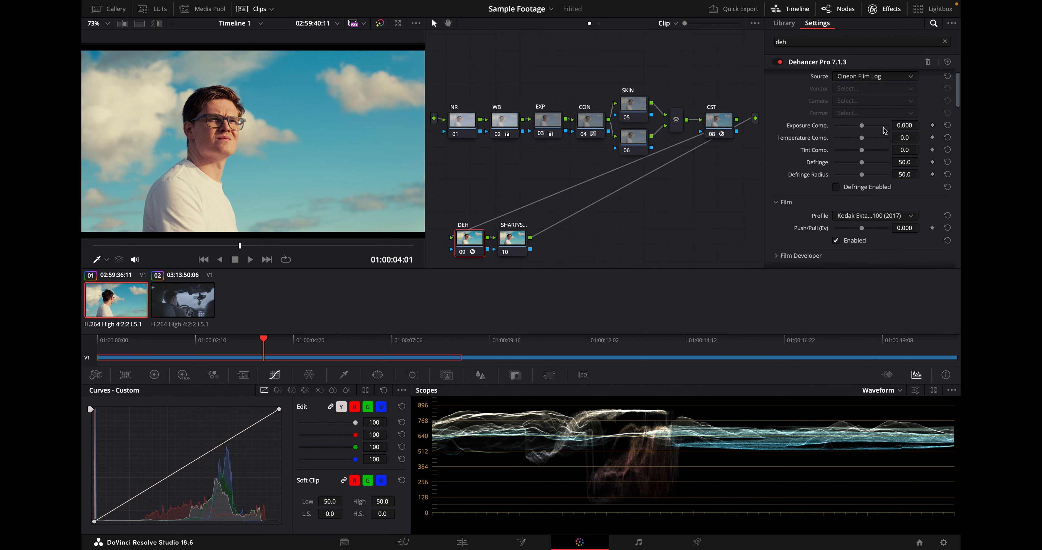
left_click_drag(865, 128, 864, 129)
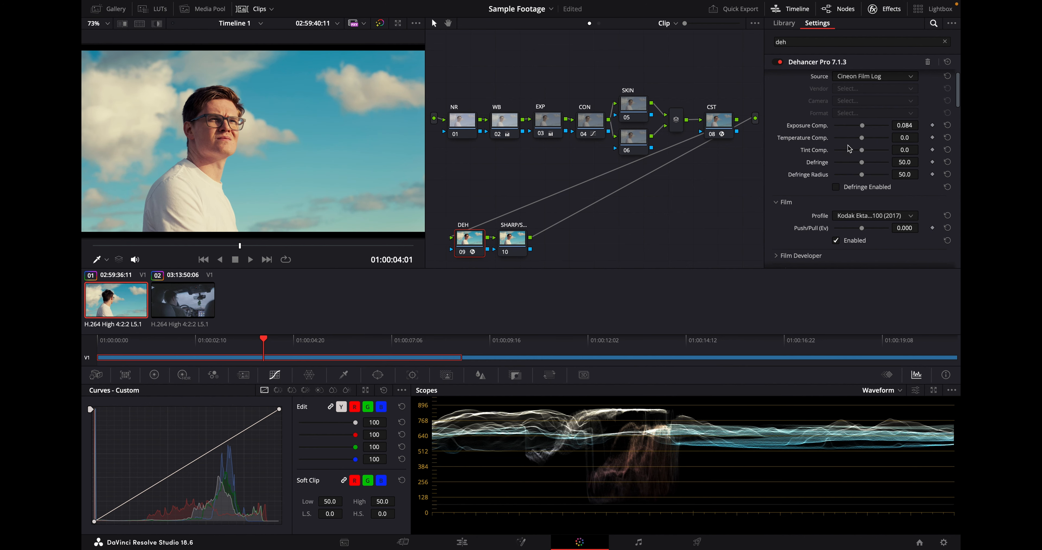
scroll(871, 172, "down", 3)
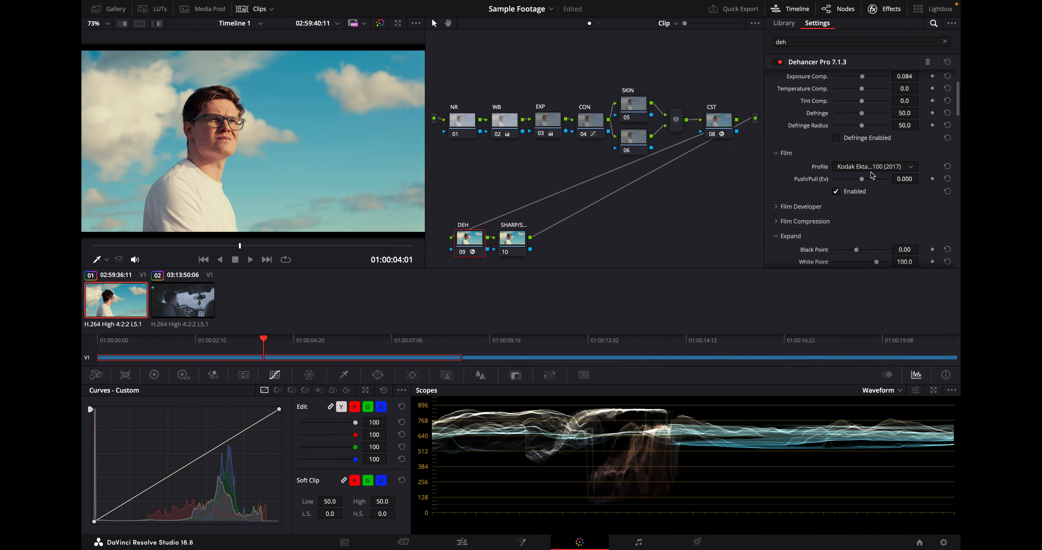
left_click_drag(863, 180, 859, 180)
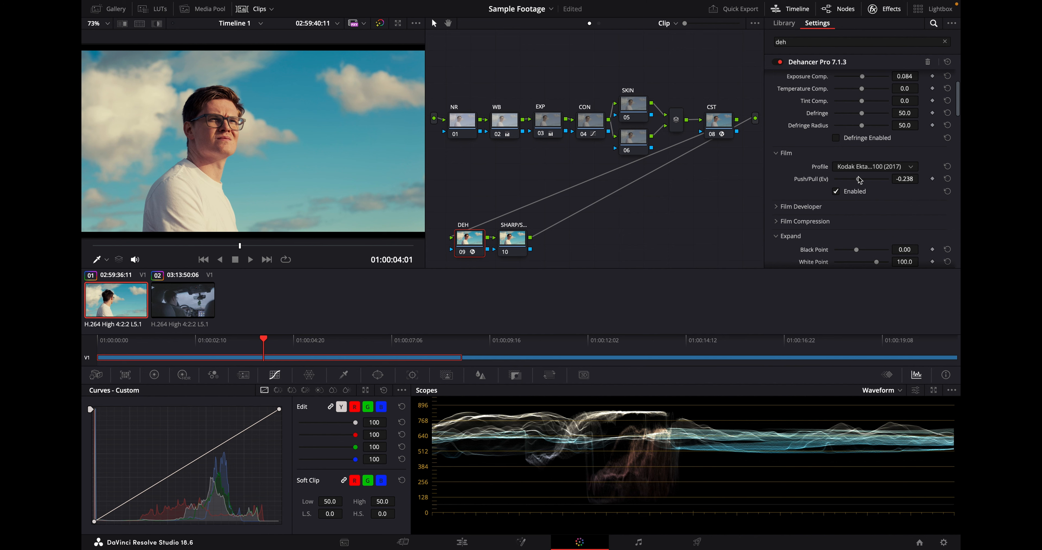
Expand the Film Developer settings, enable Film Compression and set its Tonal Range to 27.5
scroll(865, 214, "down", 2)
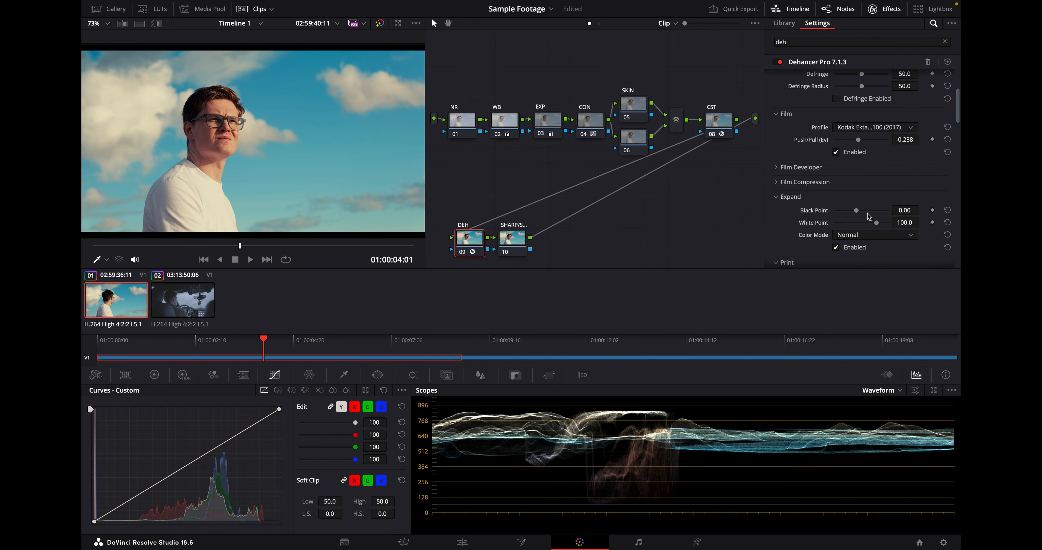
left_click(800, 171)
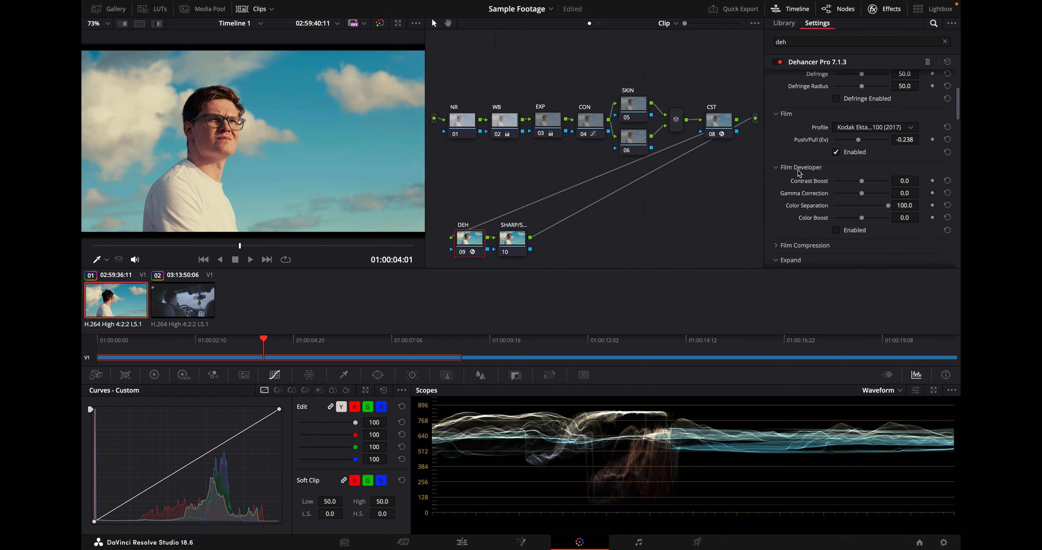
scroll(801, 173, "down", 2)
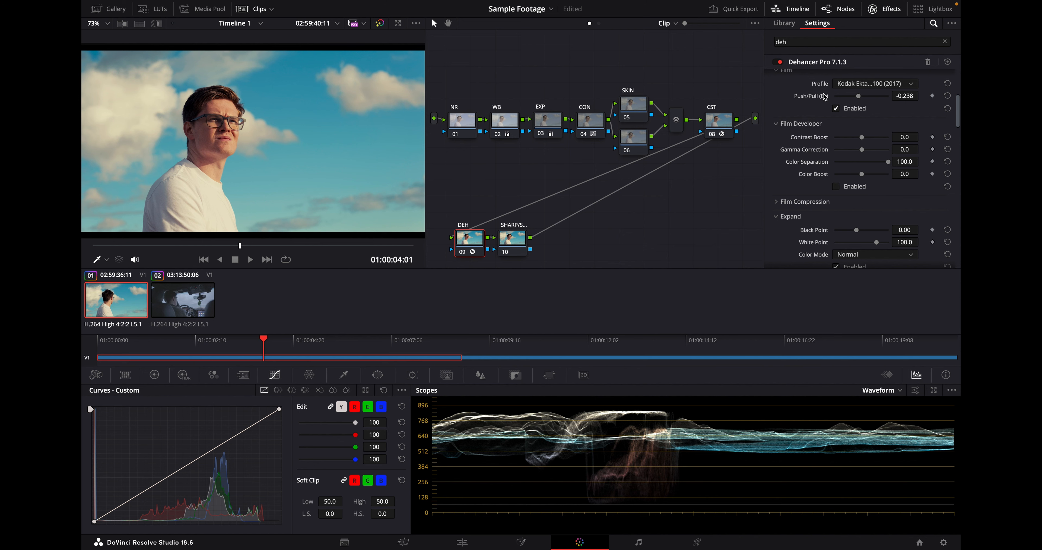
left_click(811, 203)
scroll(812, 204, "down", 1)
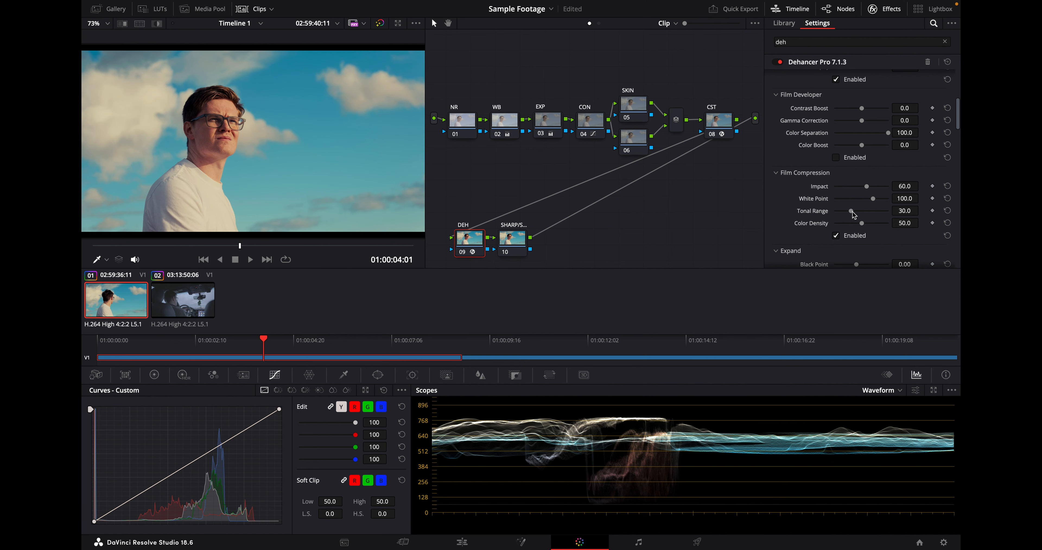
left_click_drag(851, 214, 850, 216)
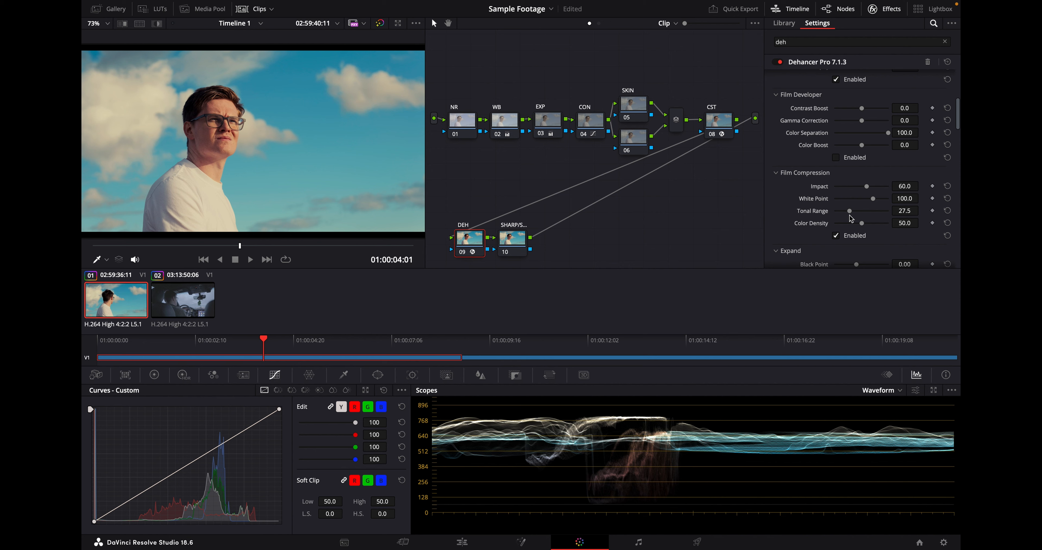
Set Film Compression's Tonal Range to 32.1, White Point to 95.6 and Color Density to 75.3, and Expand's Black Point to -1.65 and White Point to 99.3
left_click_drag(851, 217, 853, 217)
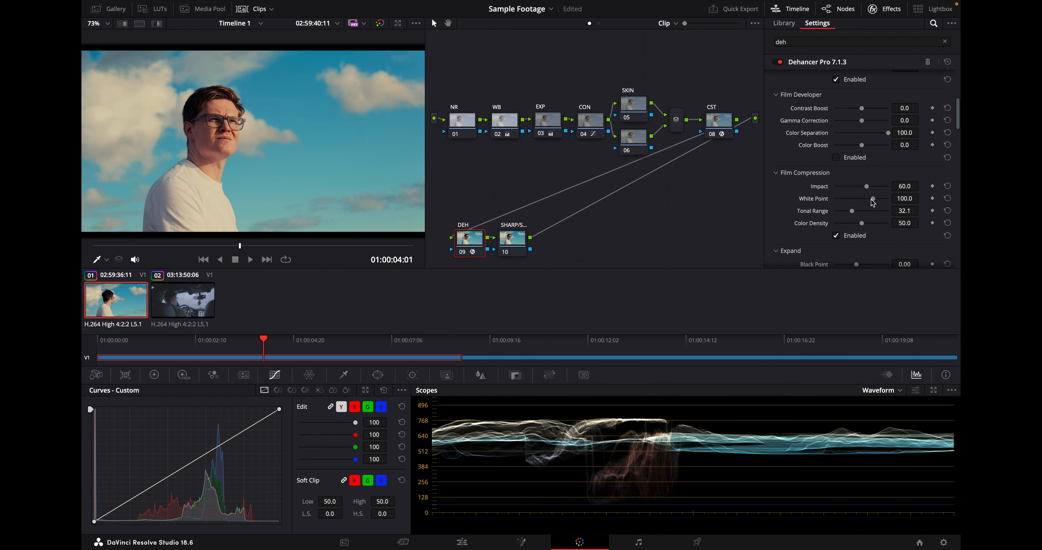
left_click_drag(870, 198, 877, 223)
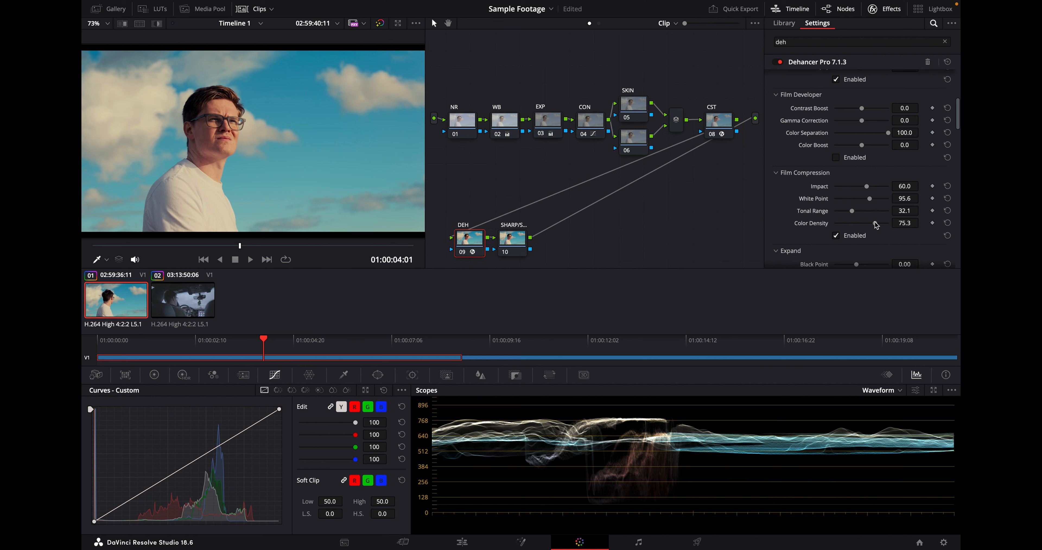
scroll(859, 213, "down", 3)
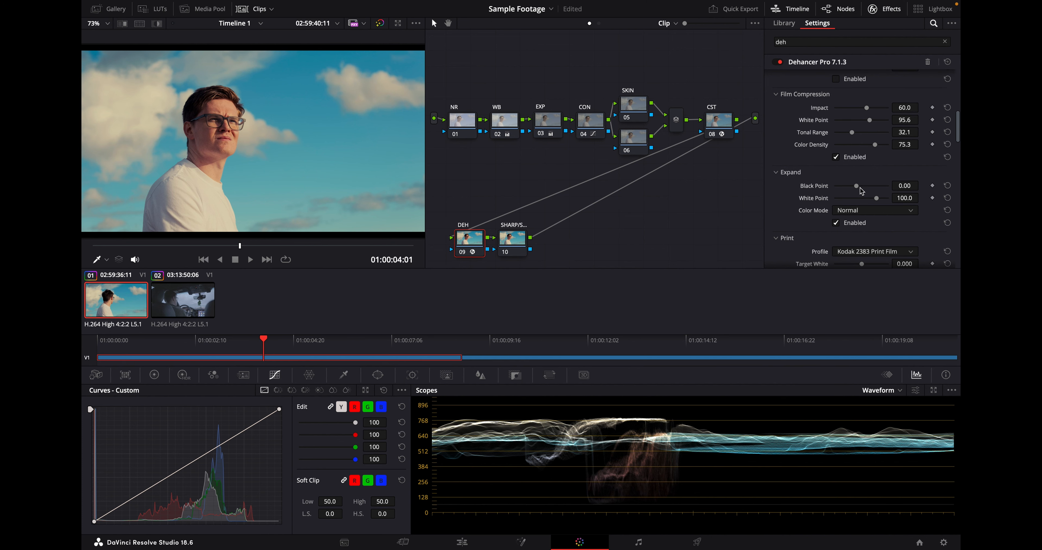
left_click_drag(858, 186, 877, 199)
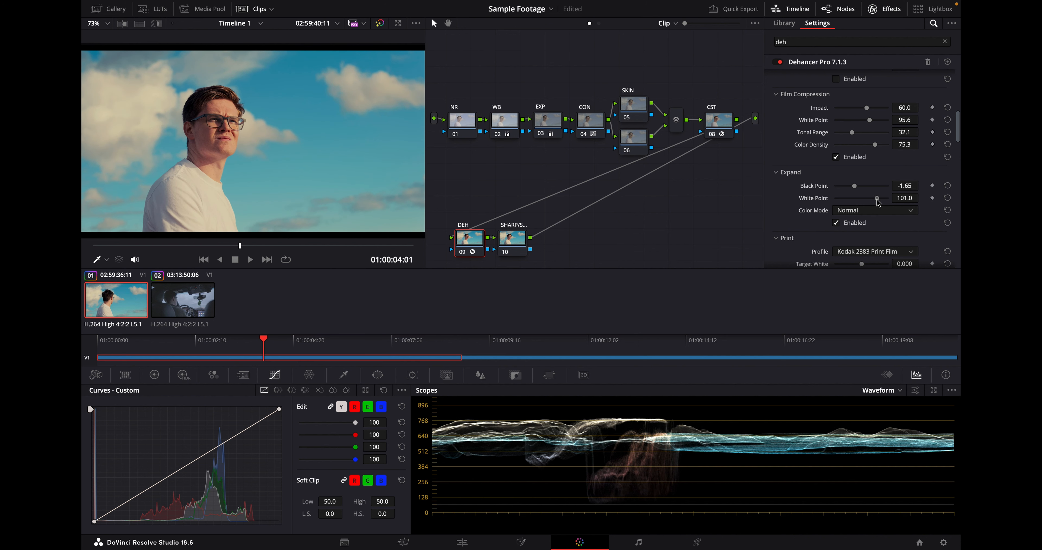
left_click_drag(877, 199, 876, 199)
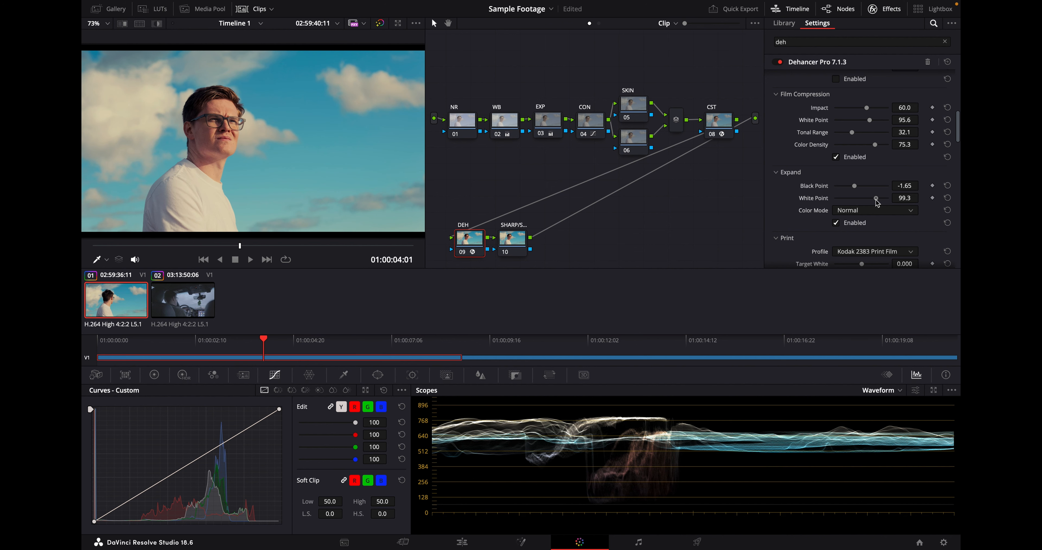
Set the Print section's Target White to -0.312, Tonal Contrast to -4.2 and Color Density to 15.6
scroll(864, 216, "down", 3)
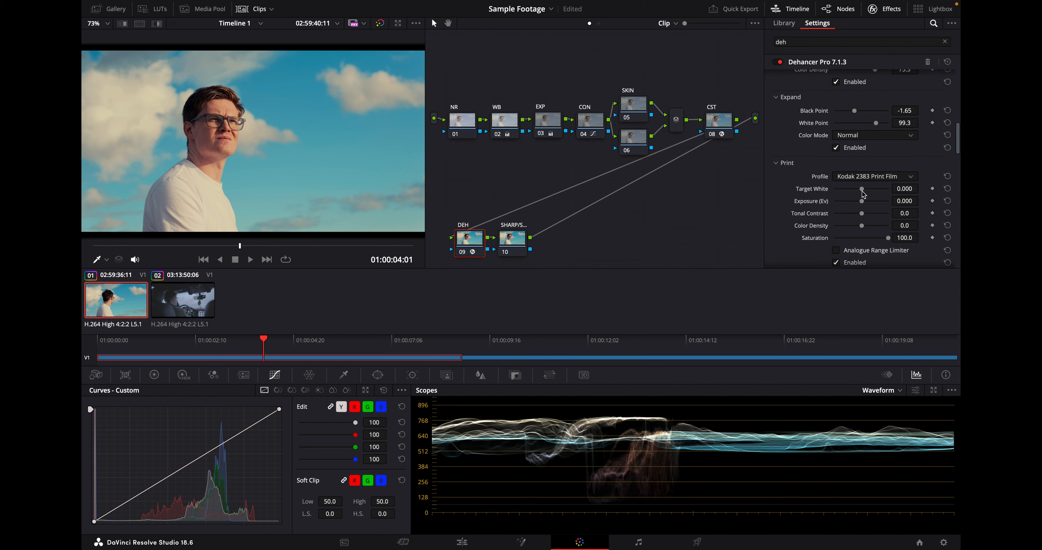
left_click_drag(863, 190, 854, 190)
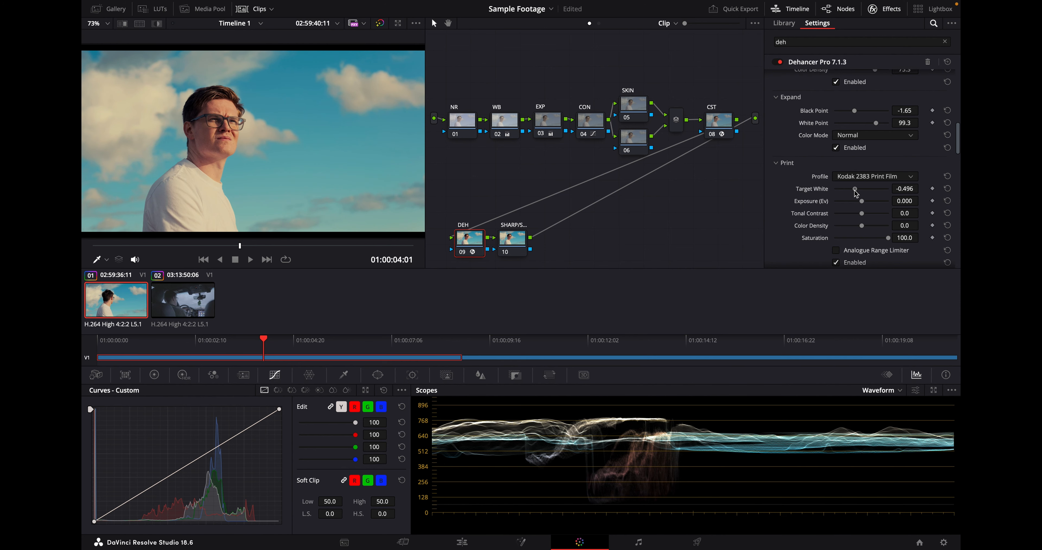
left_click_drag(855, 191, 858, 194)
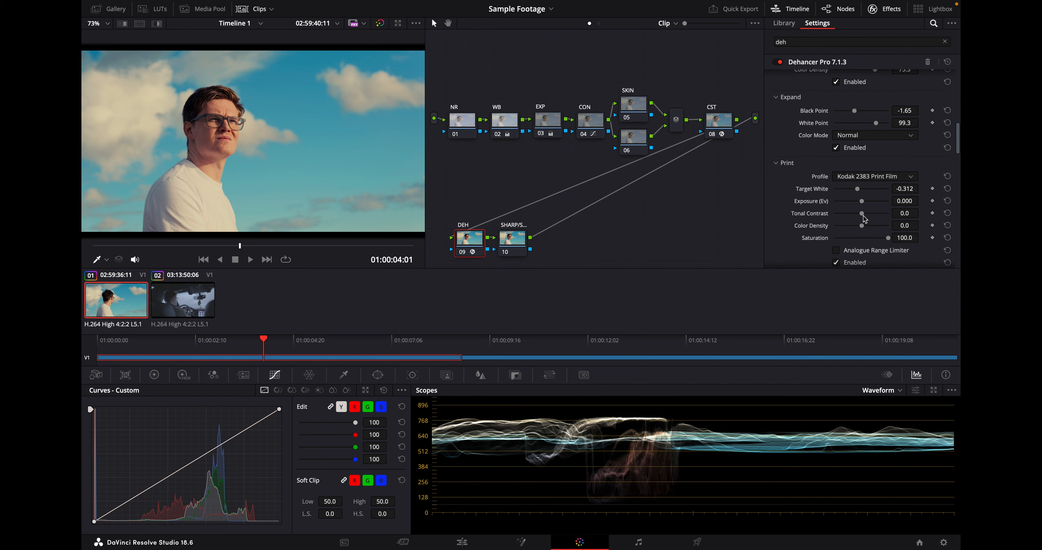
left_click_drag(863, 216, 858, 216)
left_click_drag(859, 215, 860, 216)
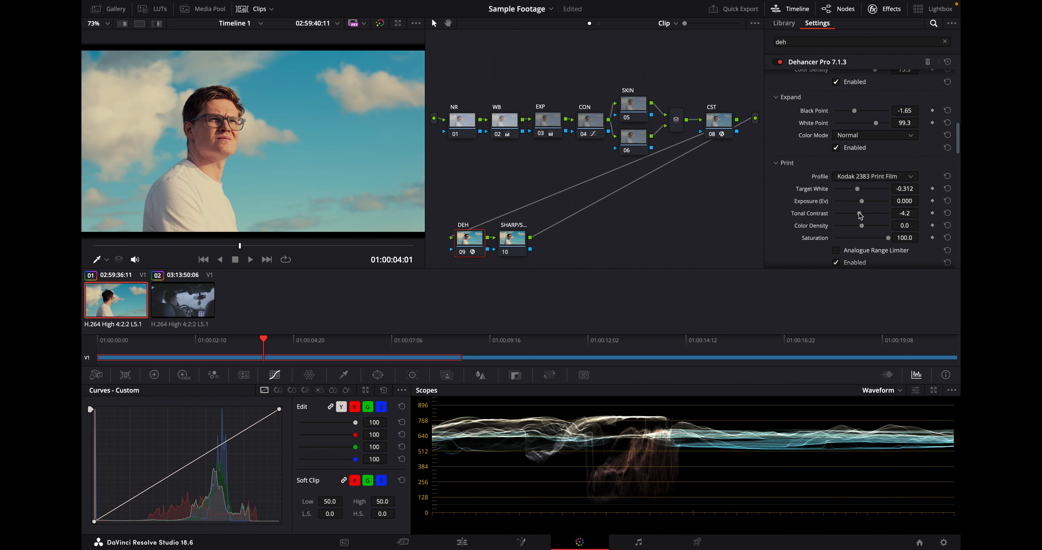
scroll(876, 245, "down", 1)
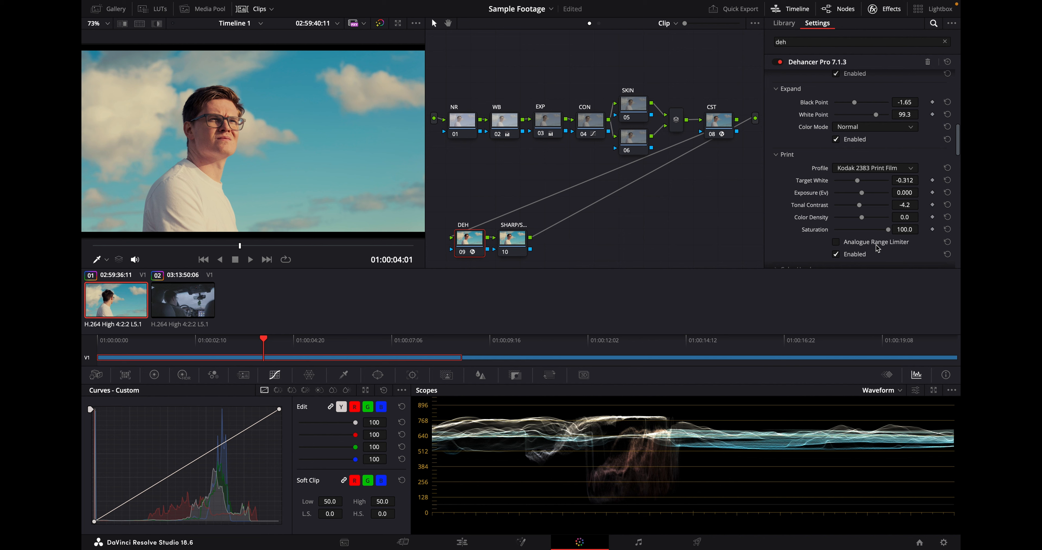
left_click(865, 219)
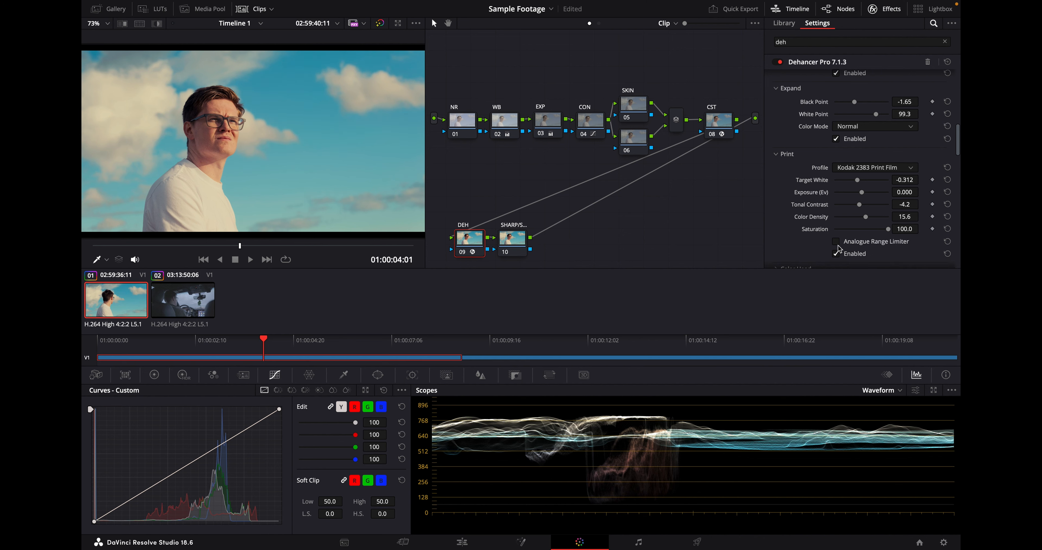
Enable the Print section's Analogue Range Limiter, comparing the image with it off and on
scroll(835, 243, "down", 2)
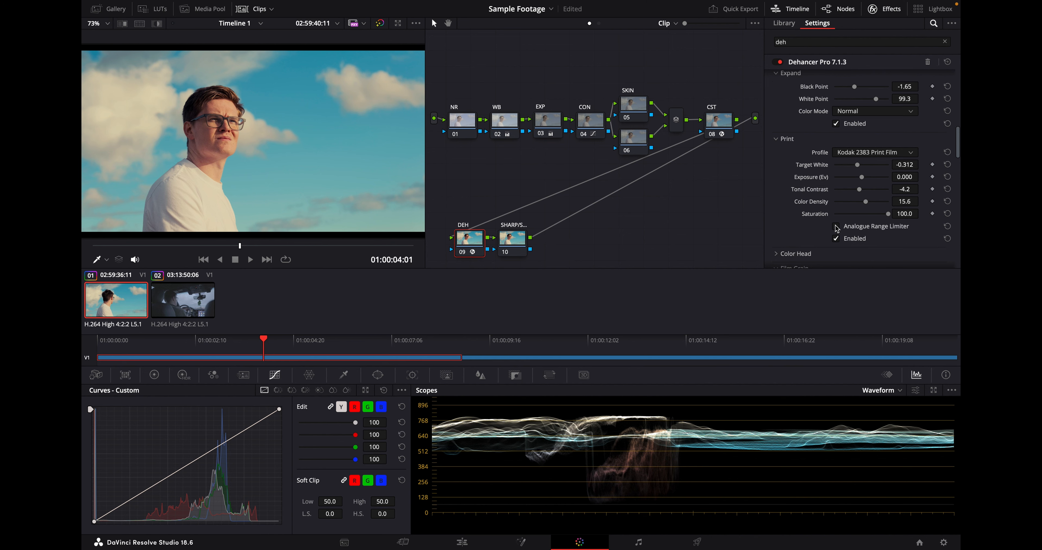
left_click(836, 226)
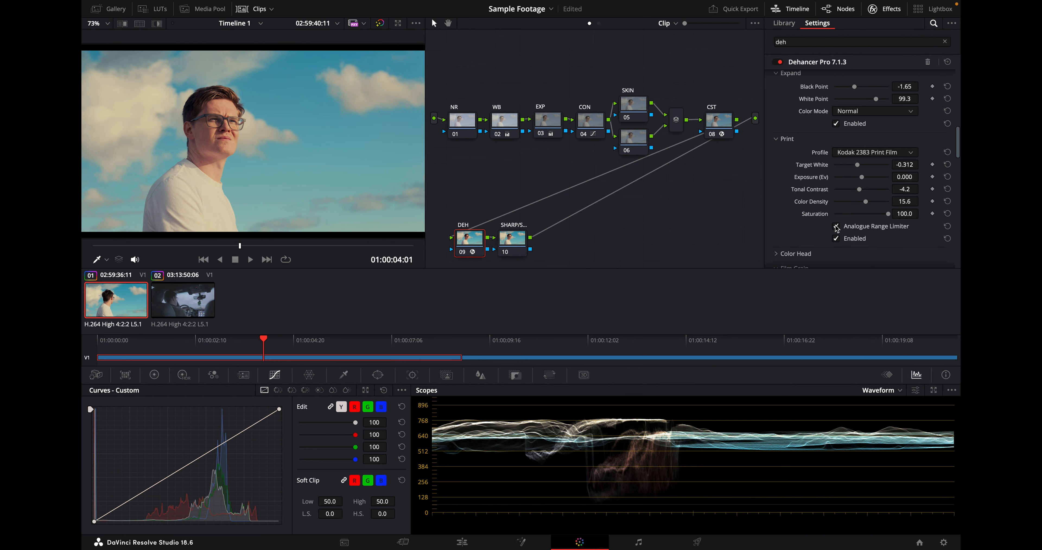
left_click(835, 226)
left_click(835, 227)
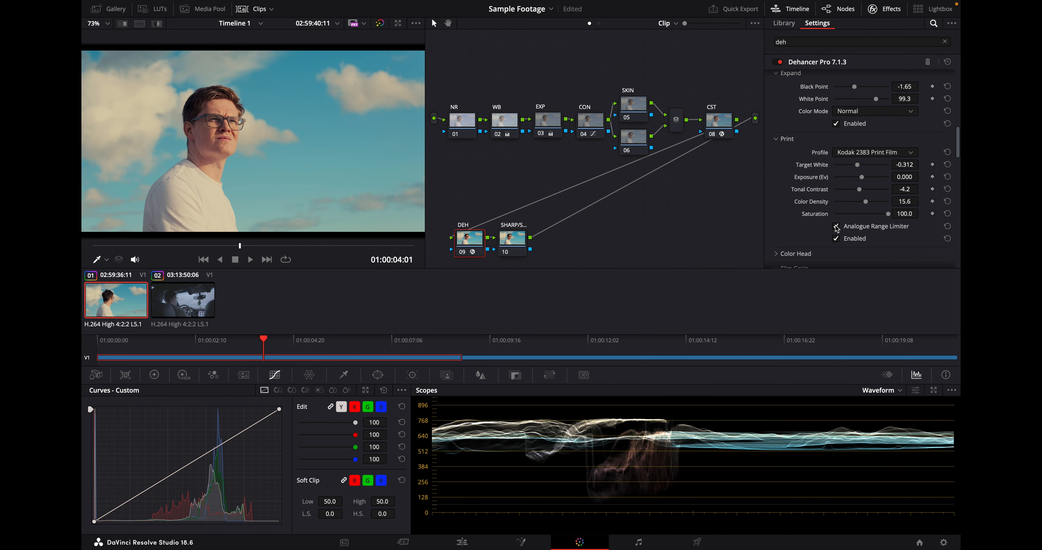
Expand and enable the Color Head settings and set the Shadows Tone to 46.8
scroll(860, 206, "down", 2)
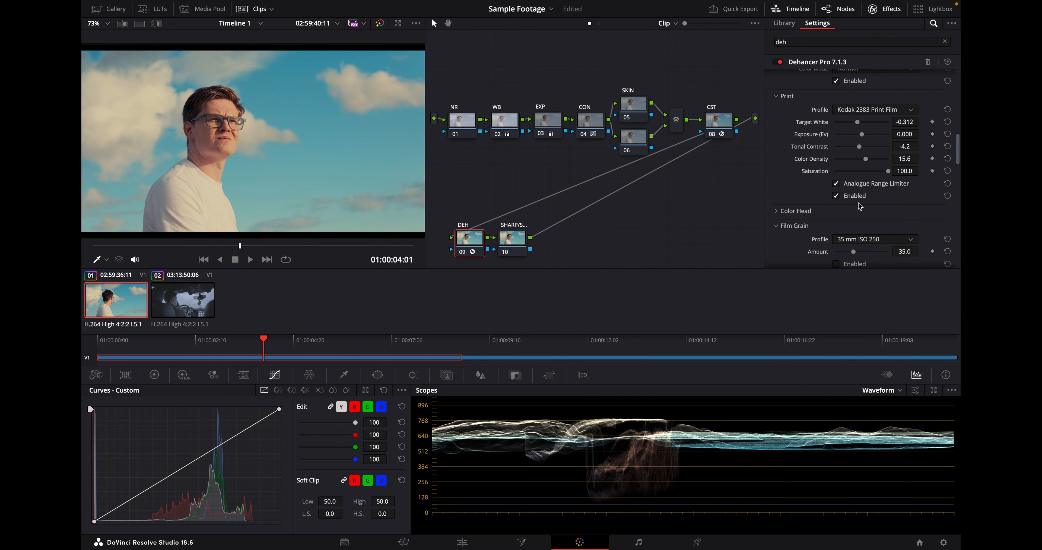
left_click(845, 212)
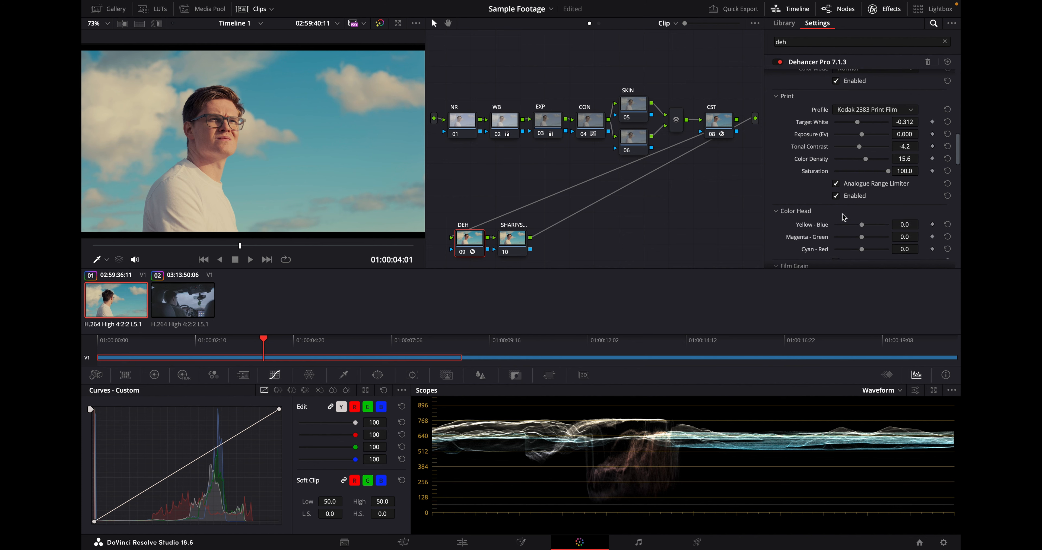
scroll(882, 228, "down", 5)
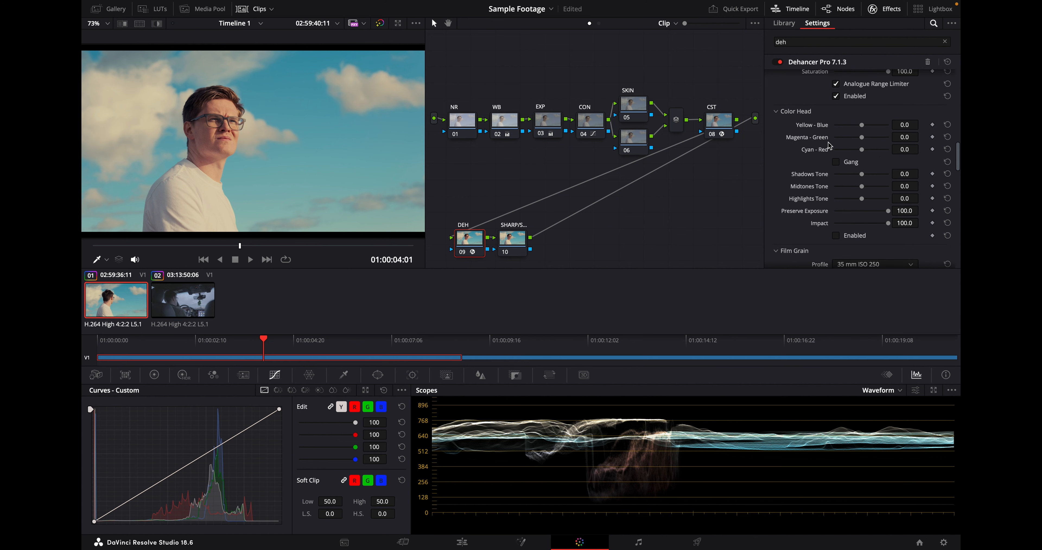
scroll(870, 186, "down", 2)
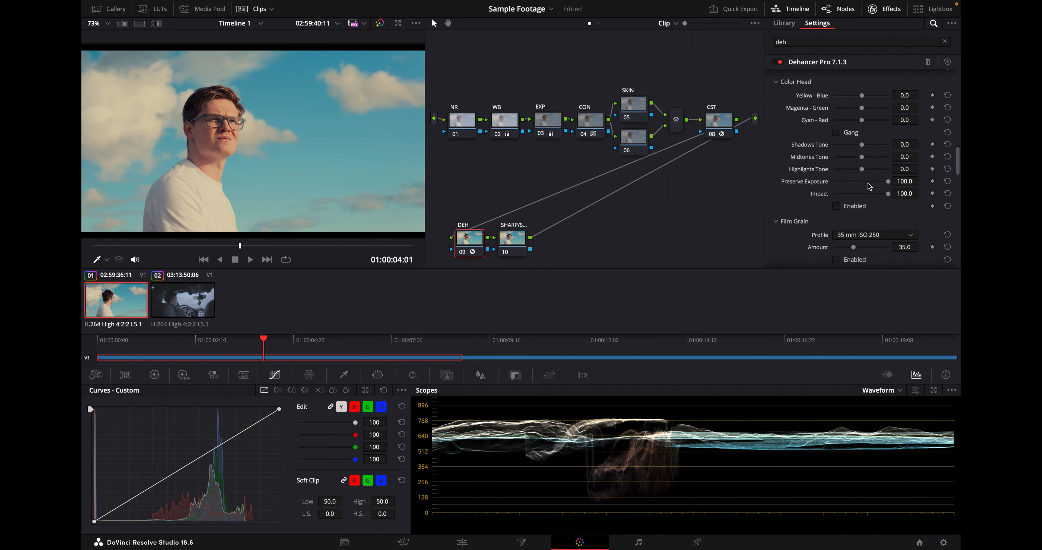
left_click(836, 201)
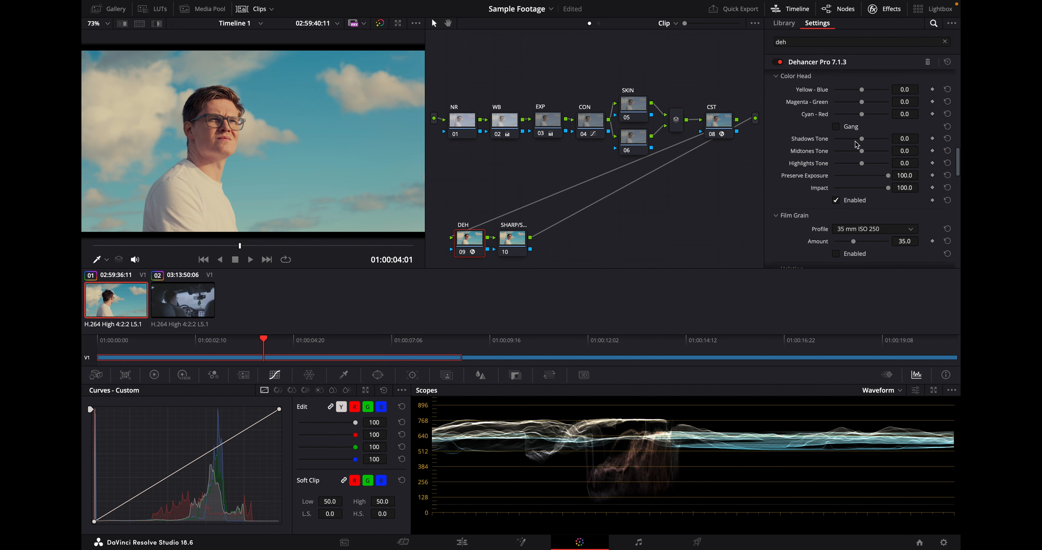
left_click(866, 139)
left_click_drag(865, 140, 874, 139)
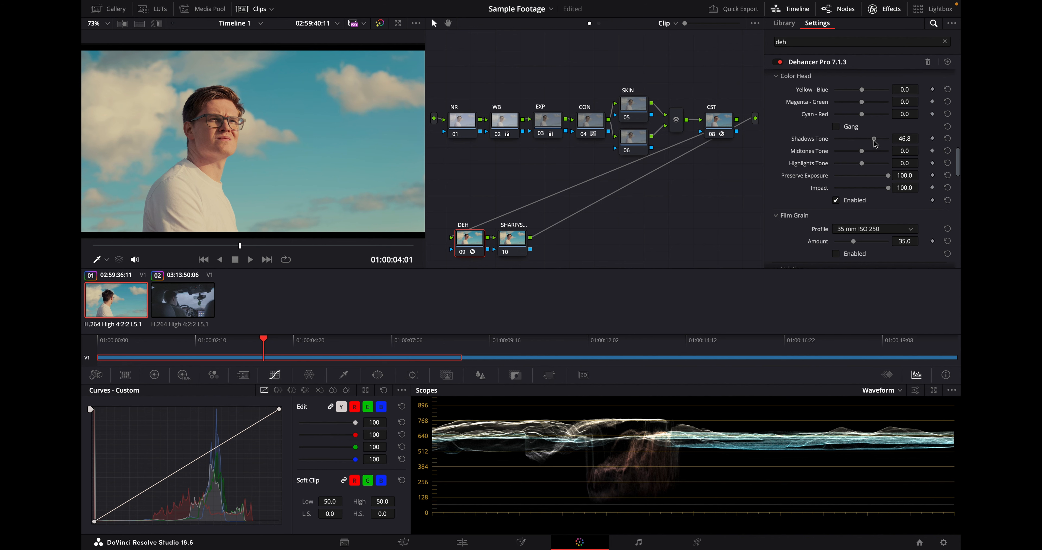
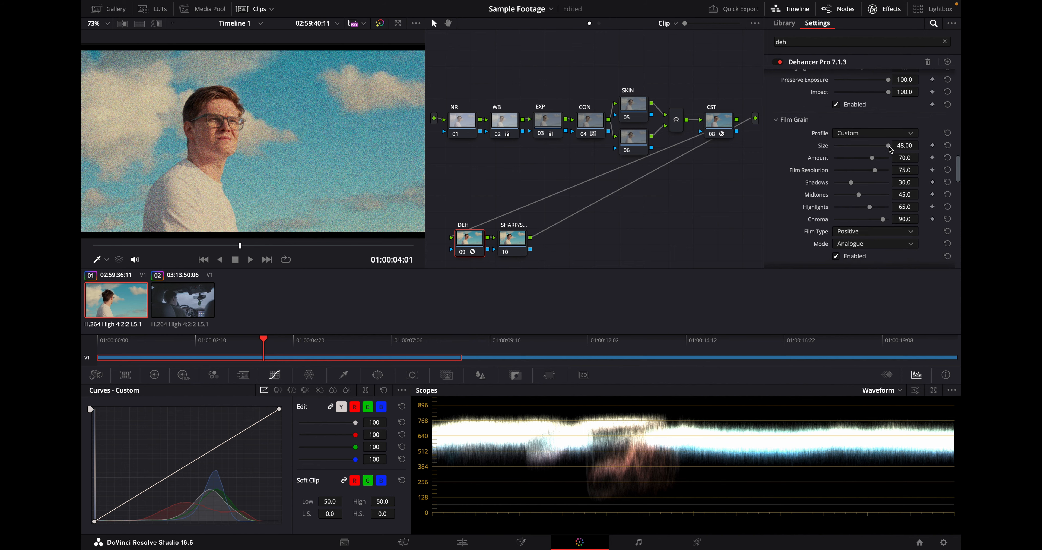
Refine the custom Film Grain to Size 6.17, Amount 13.8, Film Resolution 85.3, Shadows 6.4, Midtones 15.6 and Highlights 14.9
left_click_drag(892, 147, 843, 151)
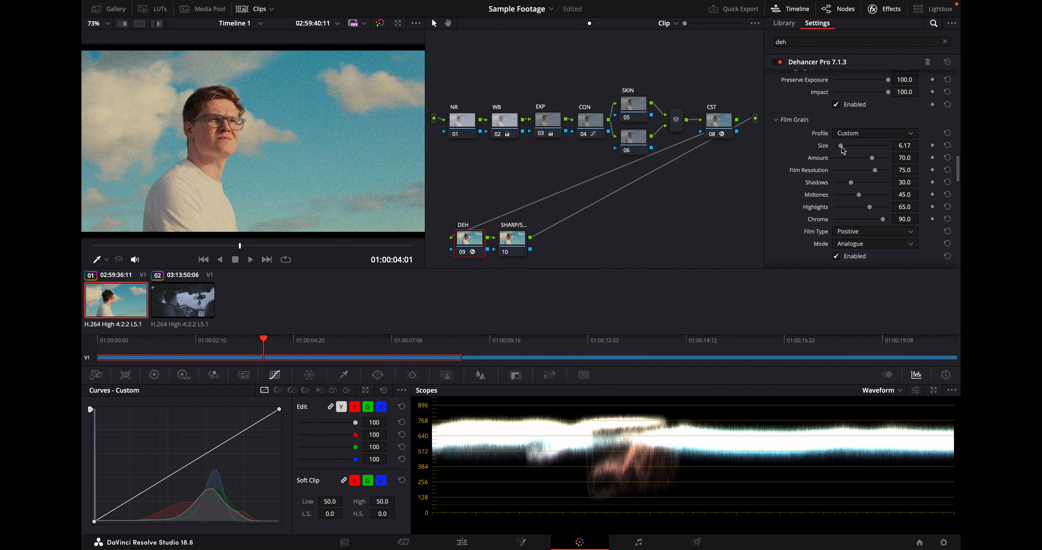
left_click_drag(872, 158, 844, 208)
scroll(853, 206, "down", 2)
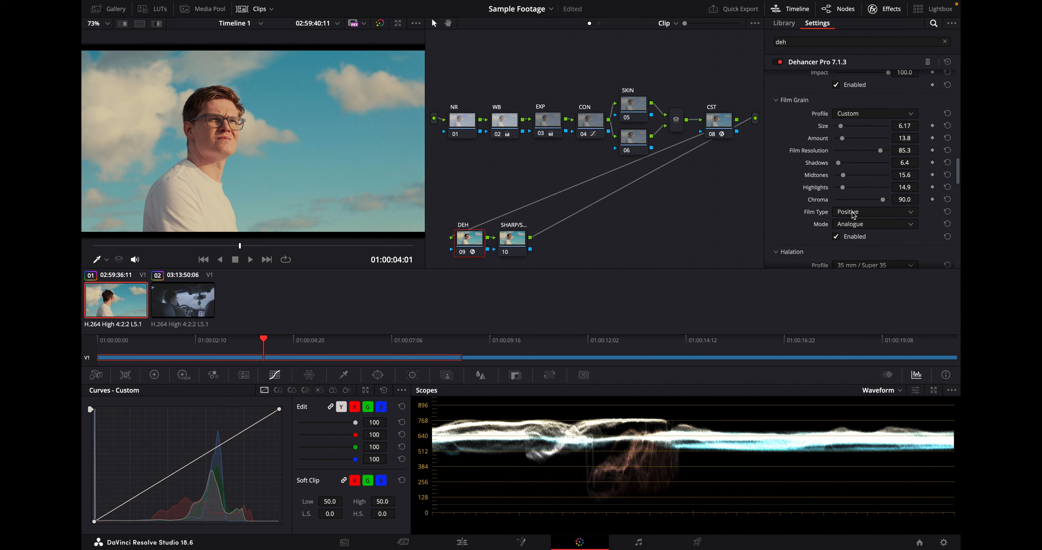
Try the Negative film type for the Film Grain and switch it back to Positive
left_click(852, 211)
left_click(855, 213)
left_click(849, 224)
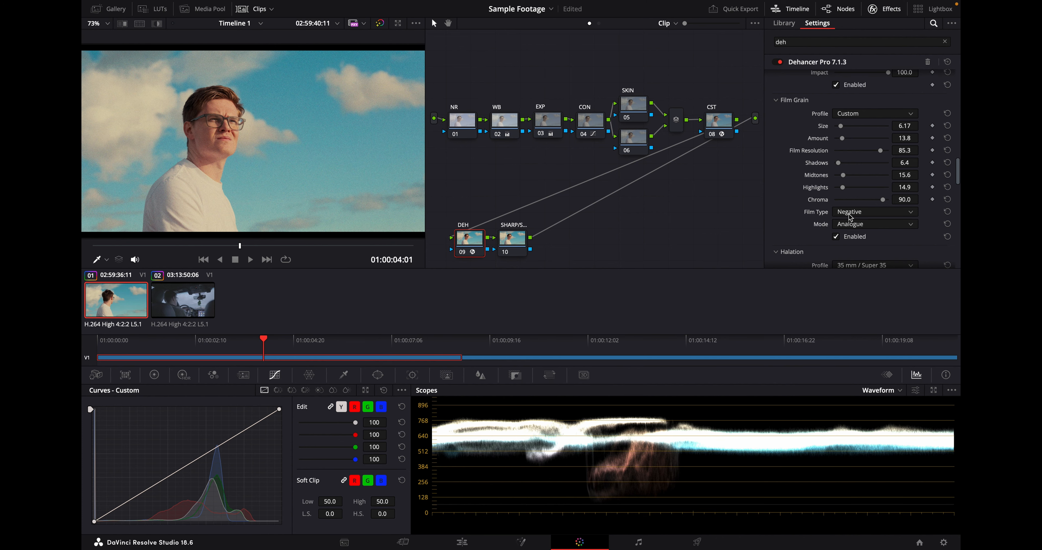
left_click(853, 235)
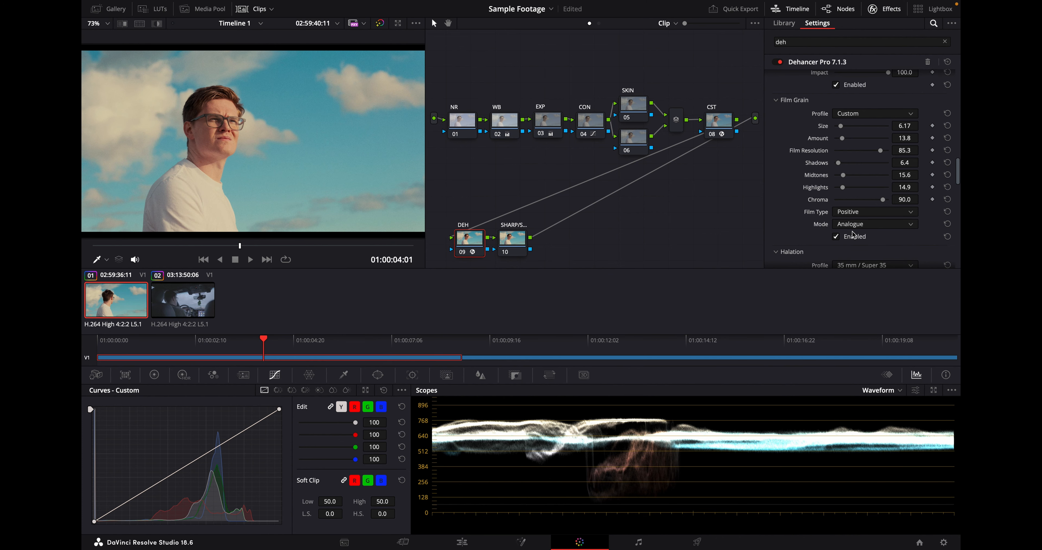
Enable Halation and try the 8 mm / Super 8 No Remjet profile
scroll(852, 231, "down", 3)
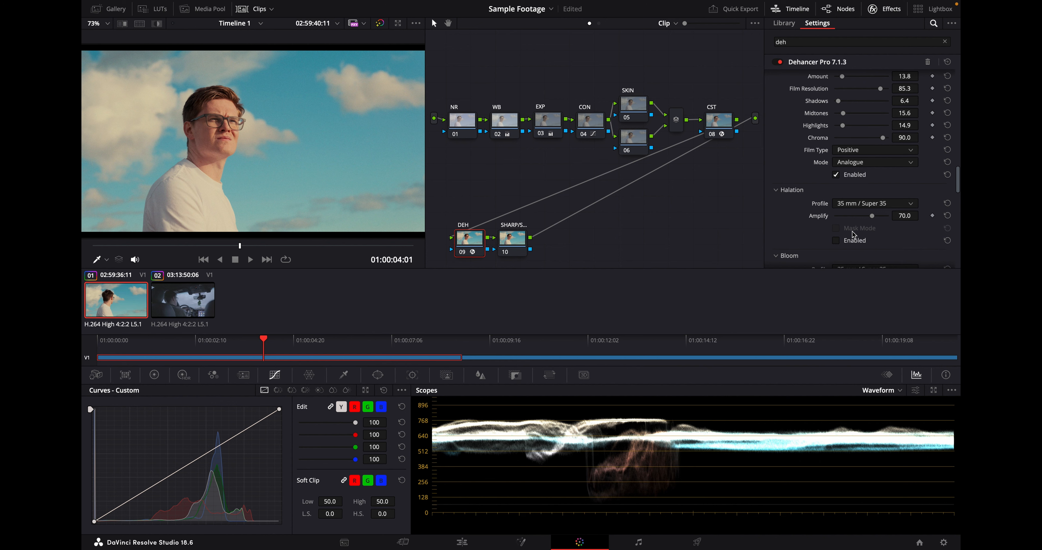
left_click(838, 241)
left_click(861, 203)
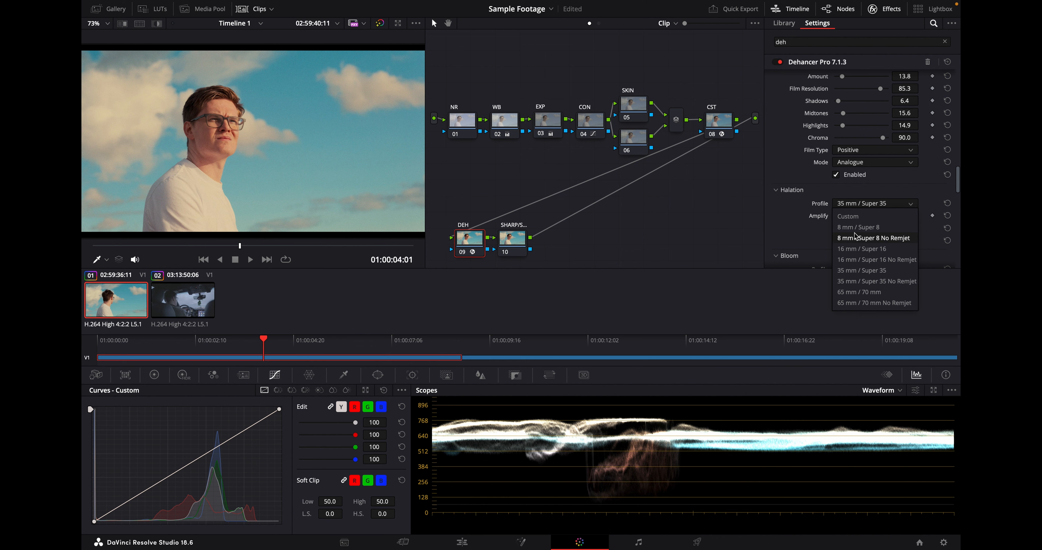
left_click(861, 239)
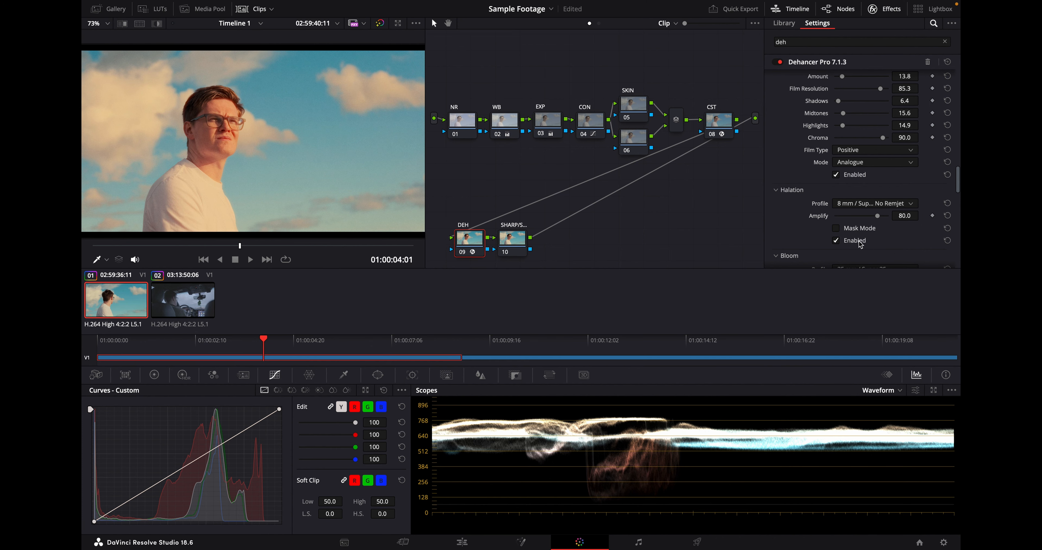
Change the Halation profile to 35 mm / Super 35 No Remjet and set Amplify to 21.1
left_click(871, 204)
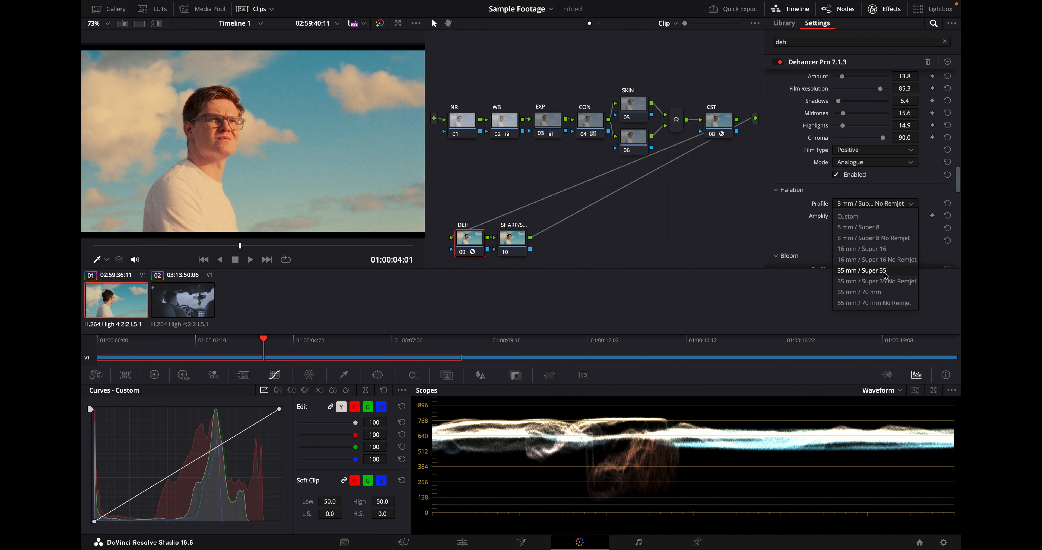
left_click(883, 281)
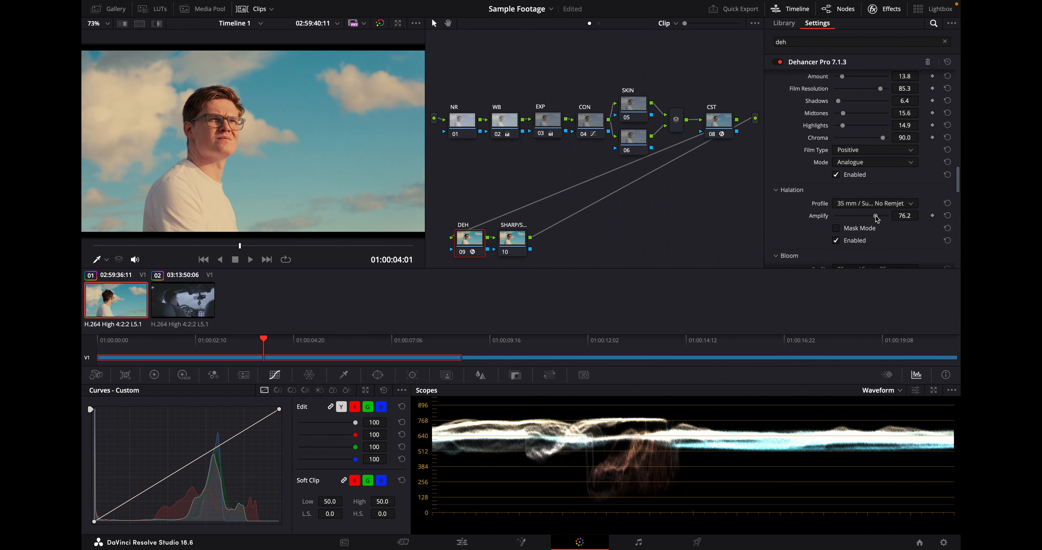
left_click_drag(869, 217, 848, 221)
Enable the Bloom effect, toggling it off and on to compare the image
scroll(864, 256, "down", 4)
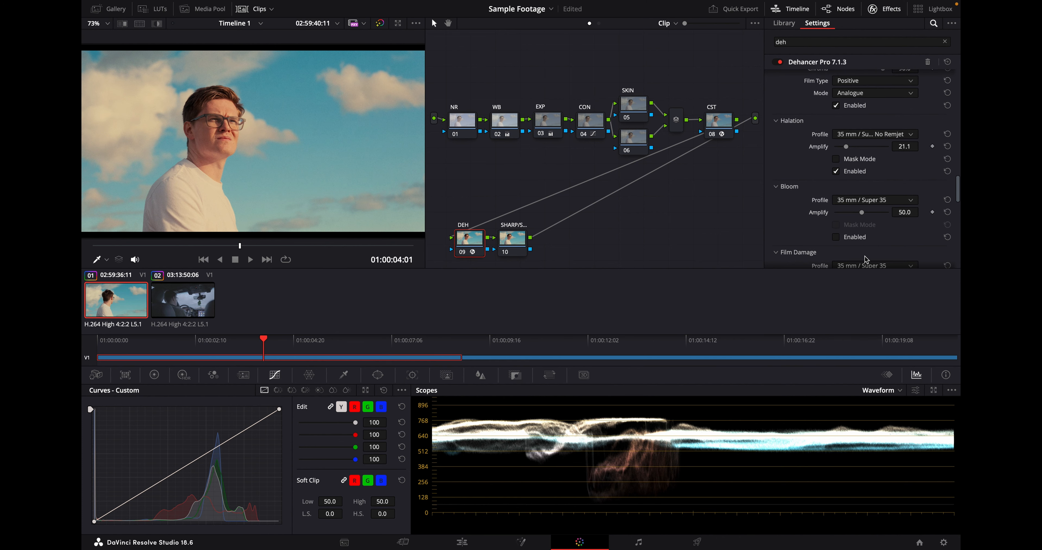
left_click(836, 236)
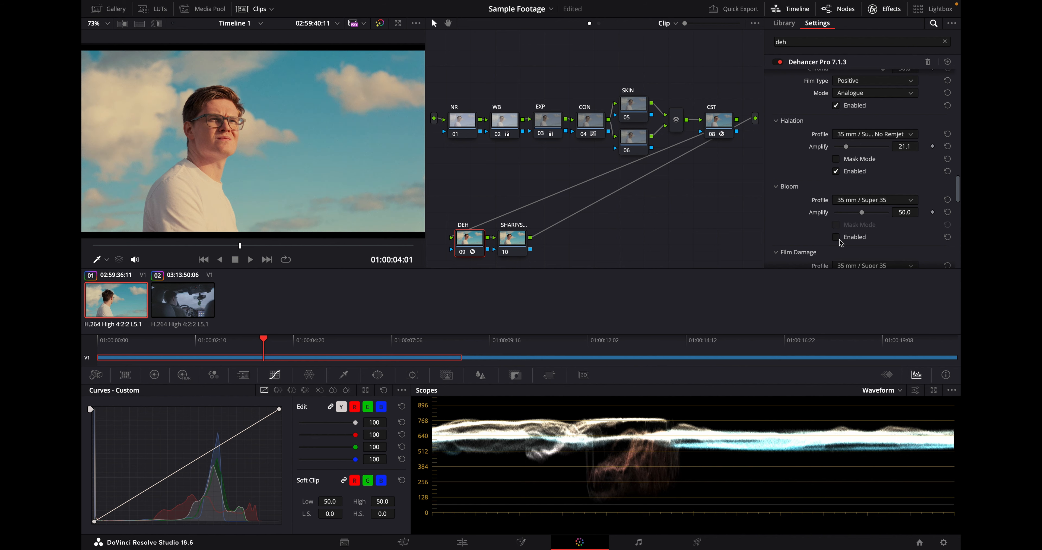
left_click(835, 237)
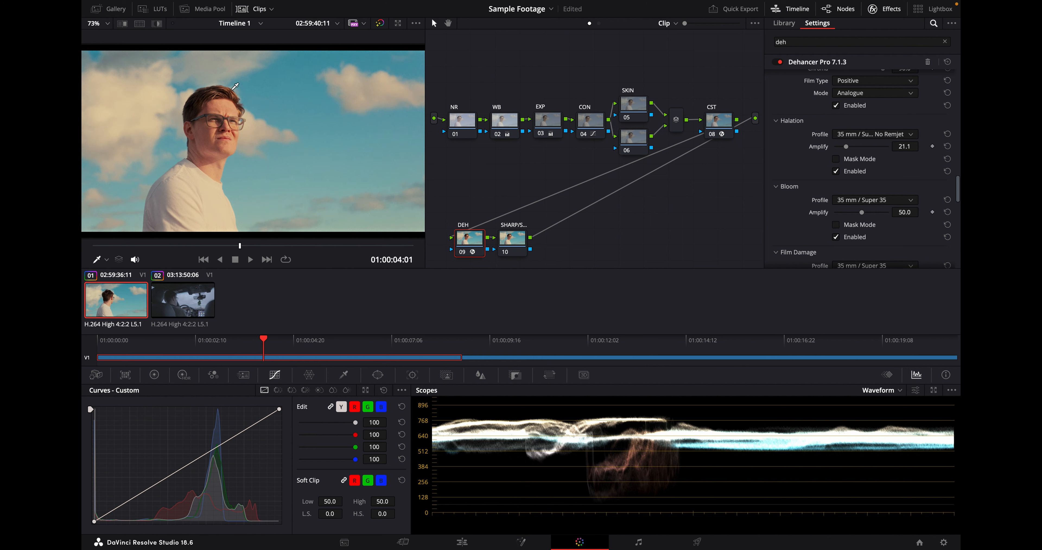
left_click(836, 237)
left_click(836, 237)
Try the 65 mm / 70 mm profile for Bloom and switch it back to 35 mm / Super 35
scroll(852, 217, "down", 3)
left_click(858, 141)
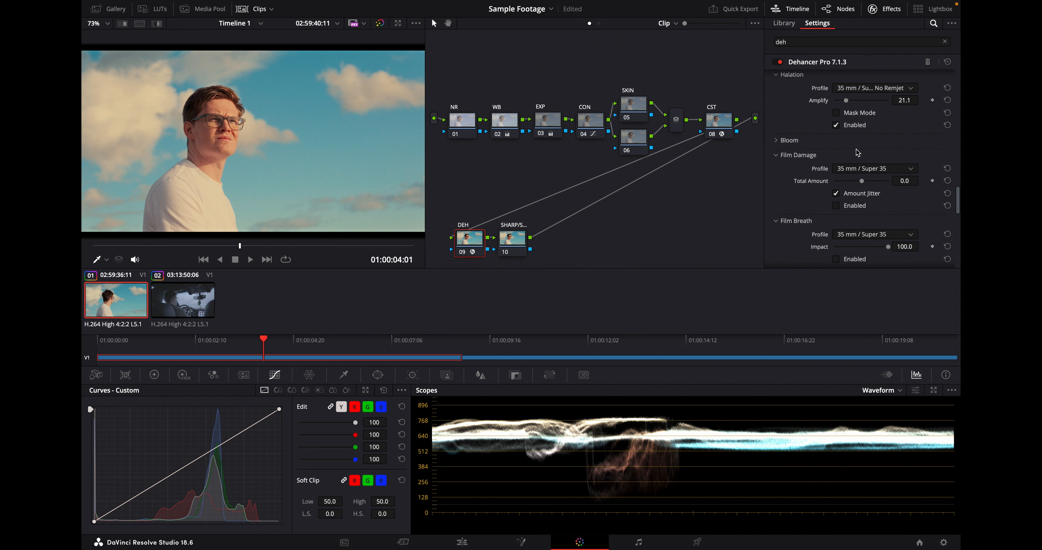
left_click(856, 141)
left_click(857, 154)
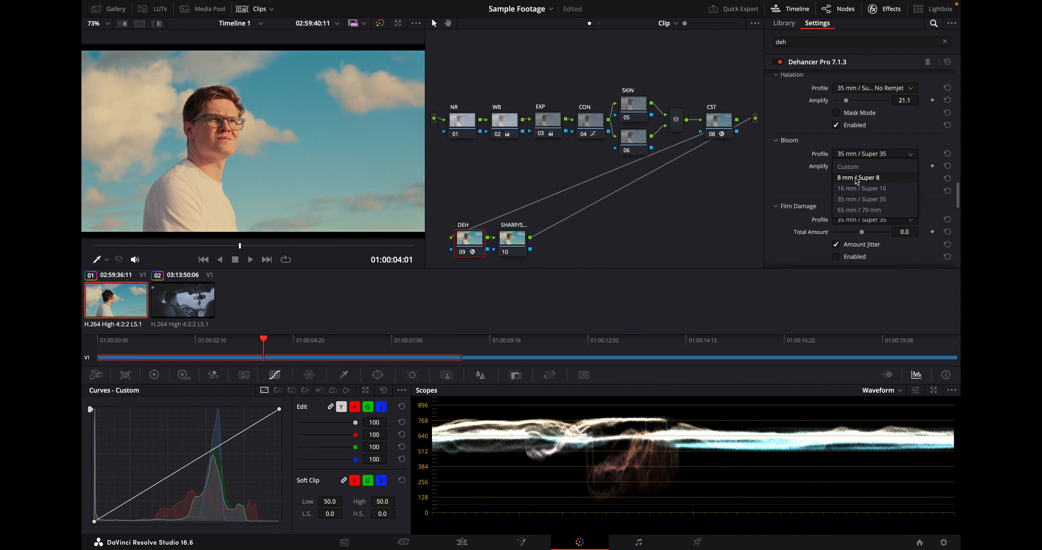
left_click(859, 210)
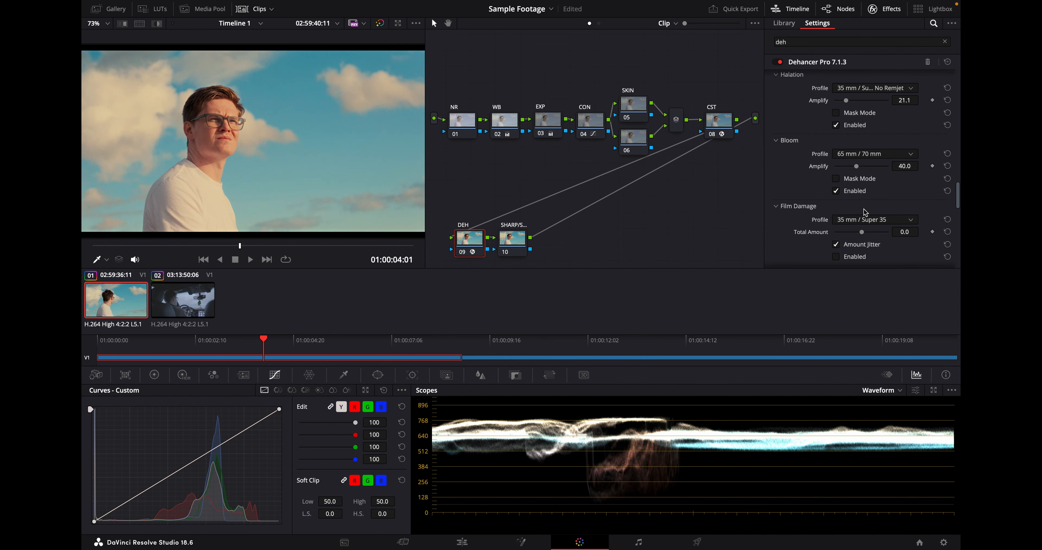
left_click(859, 154)
left_click(858, 190)
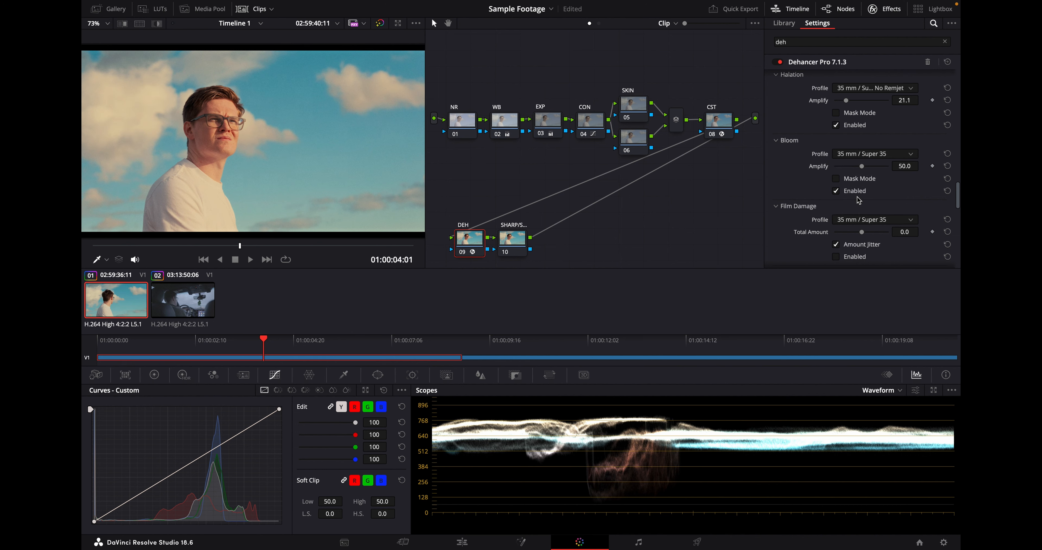
Try the Overscan effect with Exposure -0.092, the Widescreen 35mm 1.85:1 gate type and Scale 52.3, and disable it again
scroll(845, 211, "down", 2)
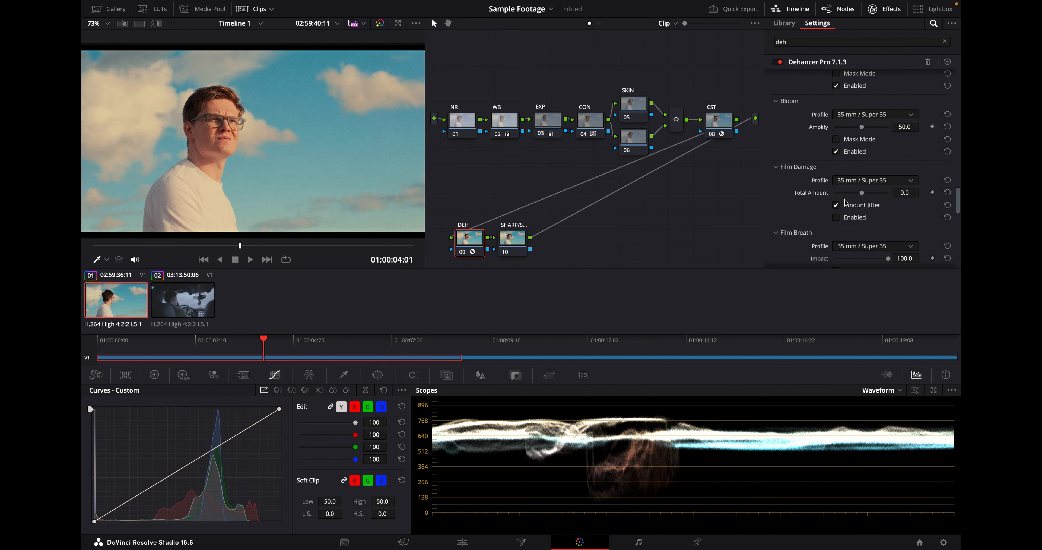
scroll(844, 229, "down", 3)
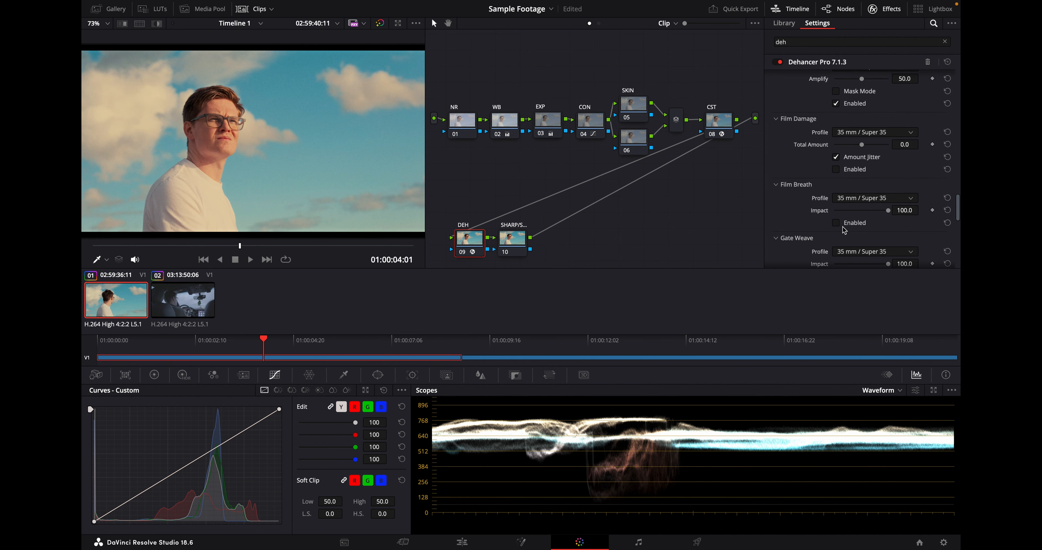
scroll(844, 230, "down", 2)
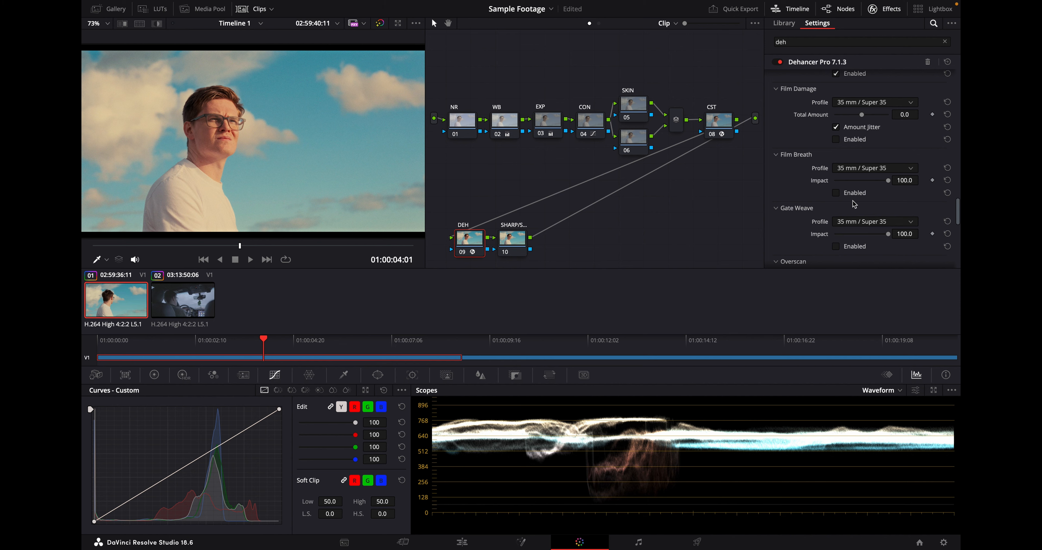
scroll(831, 186, "down", 6)
scroll(831, 185, "down", 1)
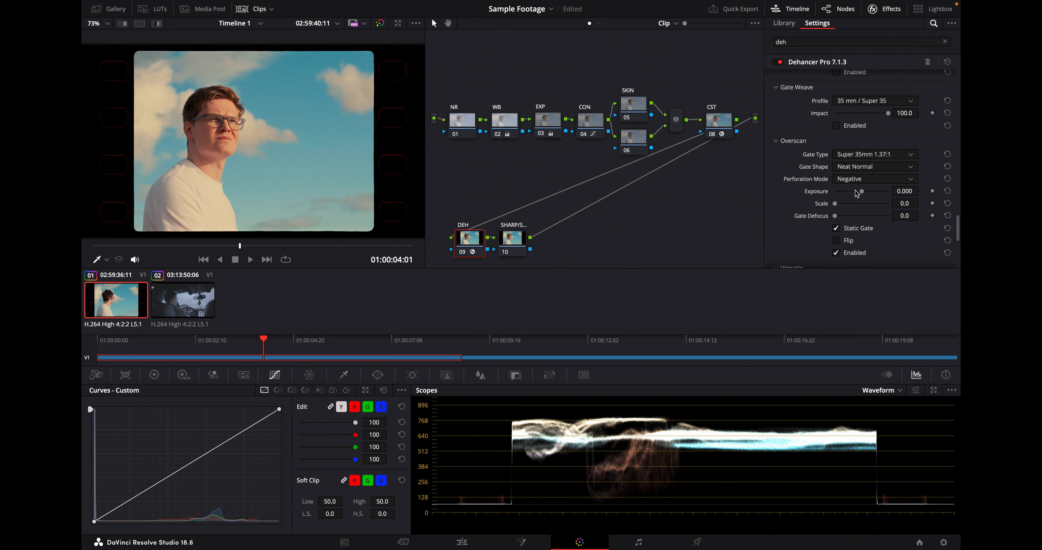
left_click_drag(857, 193, 862, 194)
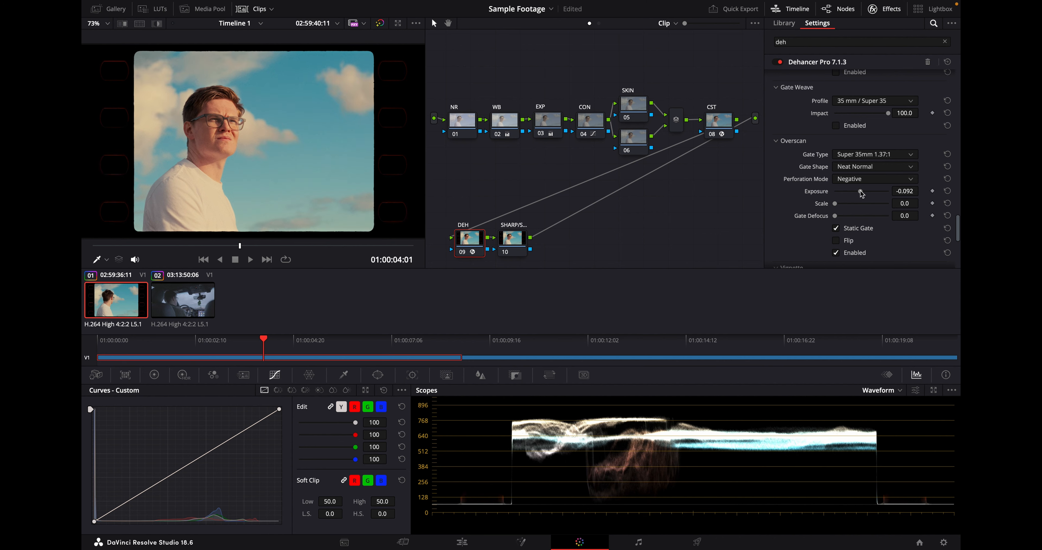
left_click(870, 156)
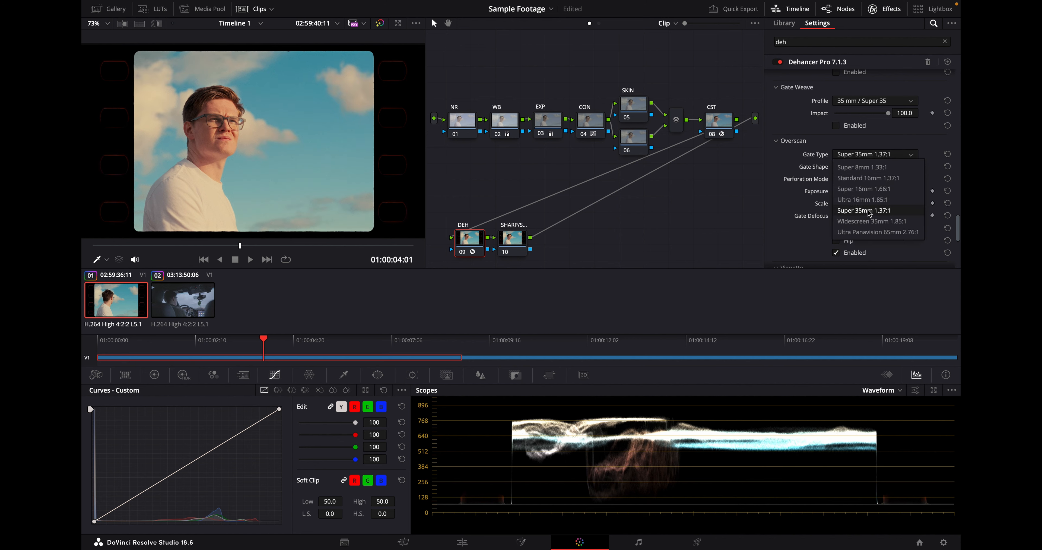
left_click(870, 221)
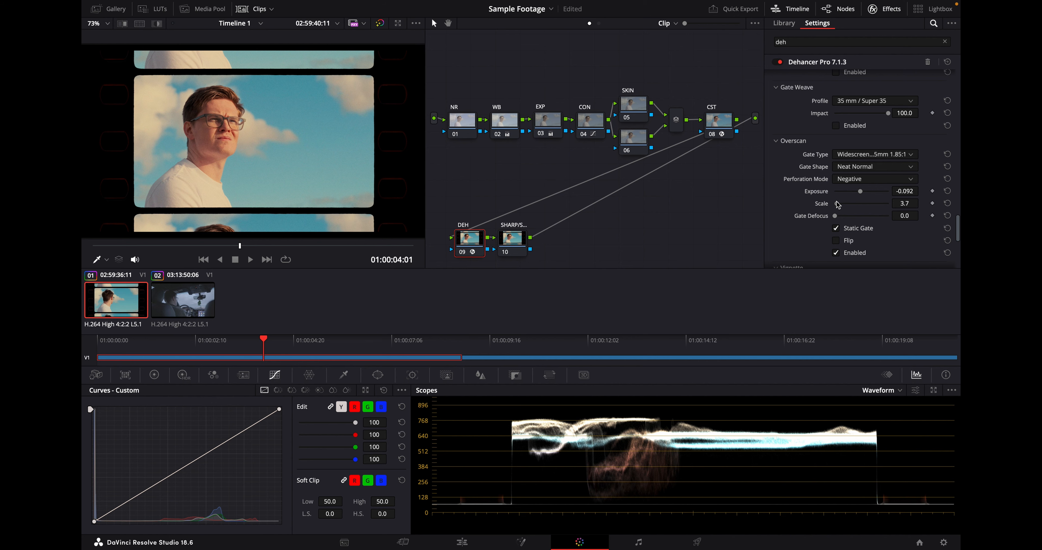
left_click_drag(837, 204, 864, 209)
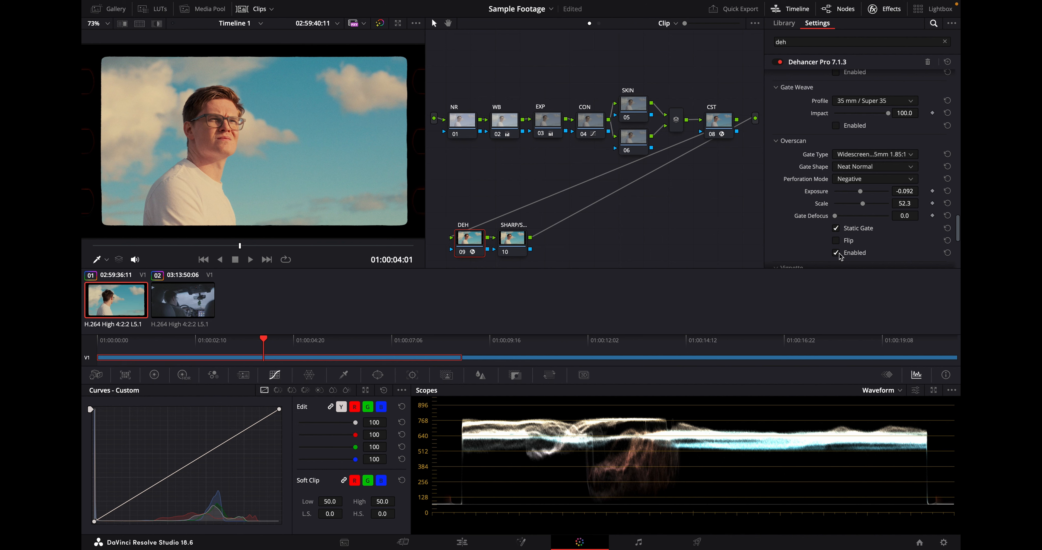
Enable the Dehancer Vignette and set its Exposure to -0.092
scroll(838, 253, "down", 5)
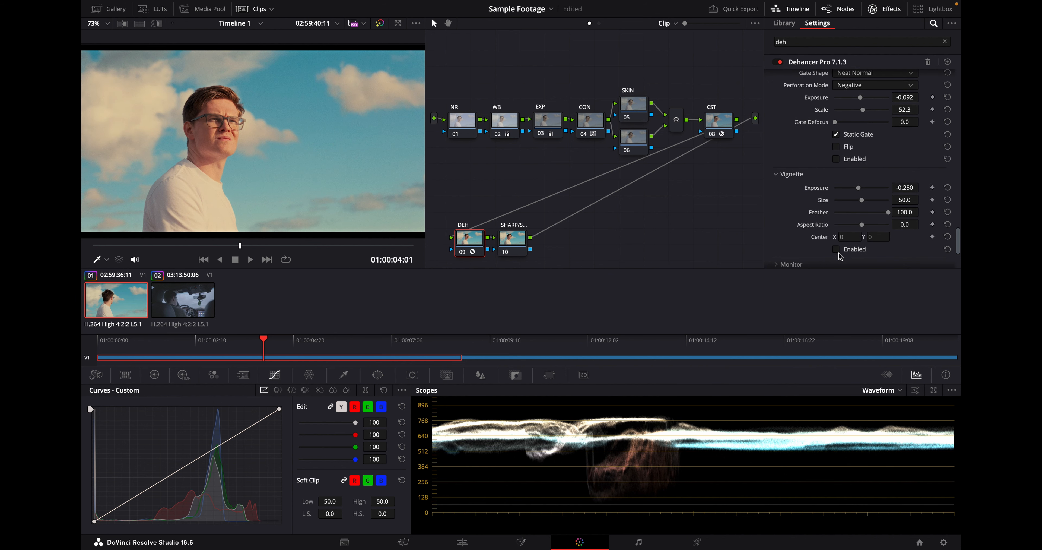
left_click(835, 248)
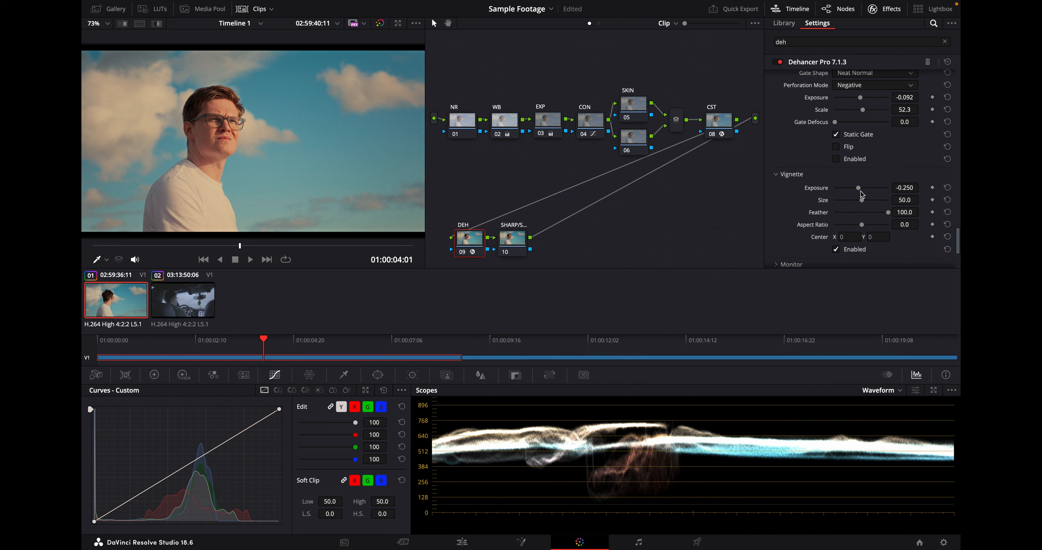
left_click_drag(858, 190, 861, 193)
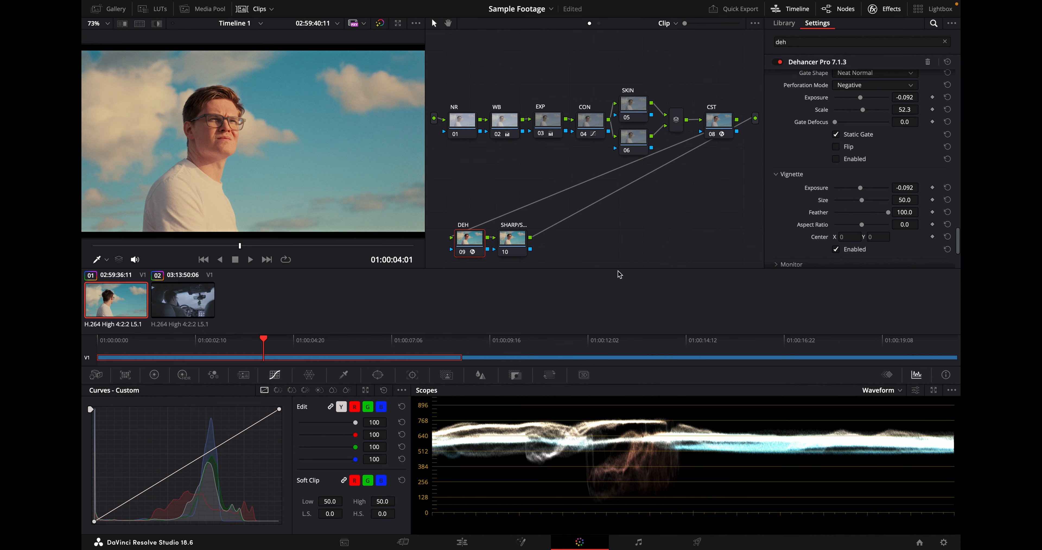
scroll(797, 215, "down", 3)
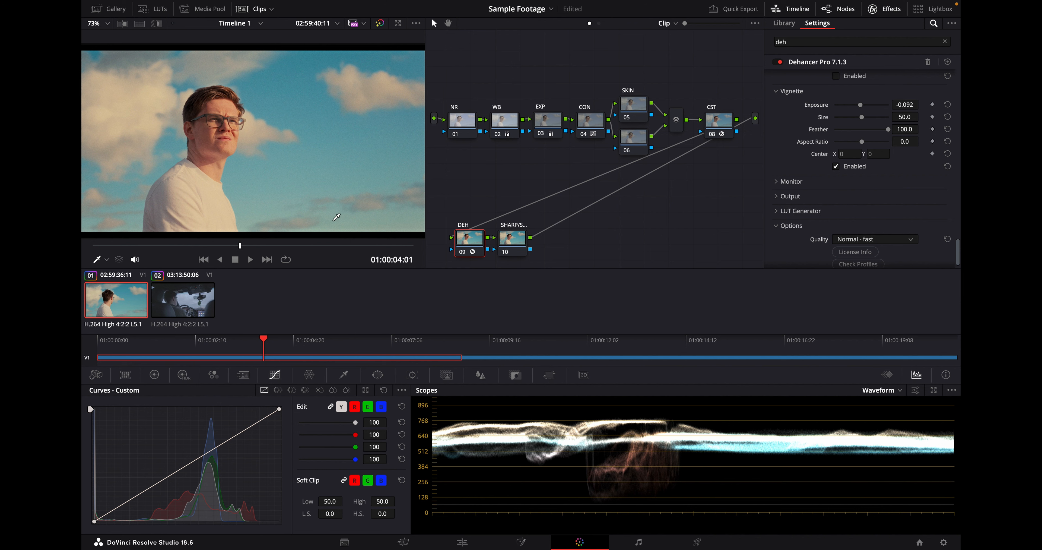
Sample the man's forehead with the HSL Qualifier on the SKIN node to key his skin tone
left_click(628, 113)
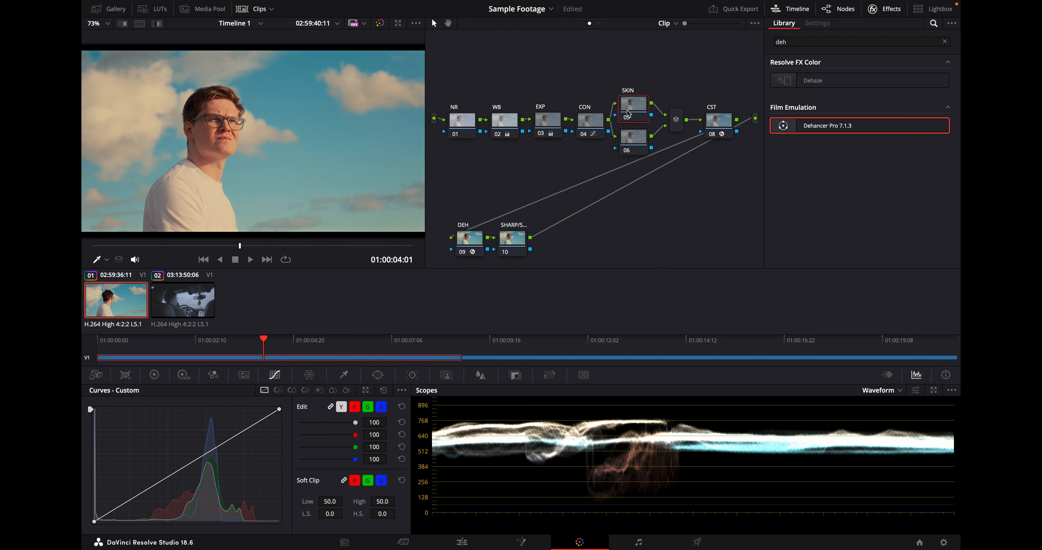
left_click(157, 374)
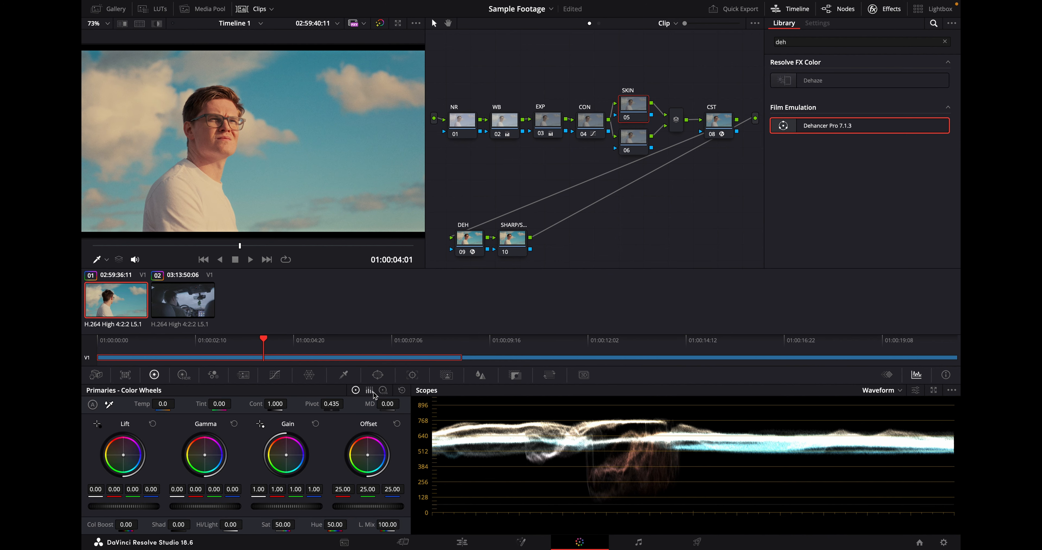
left_click(344, 376)
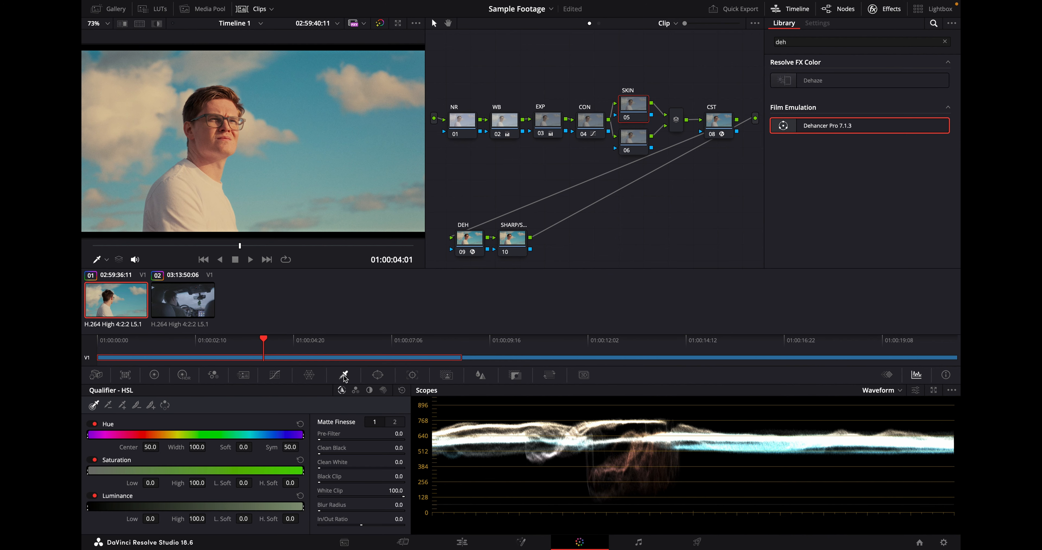
left_click(222, 103)
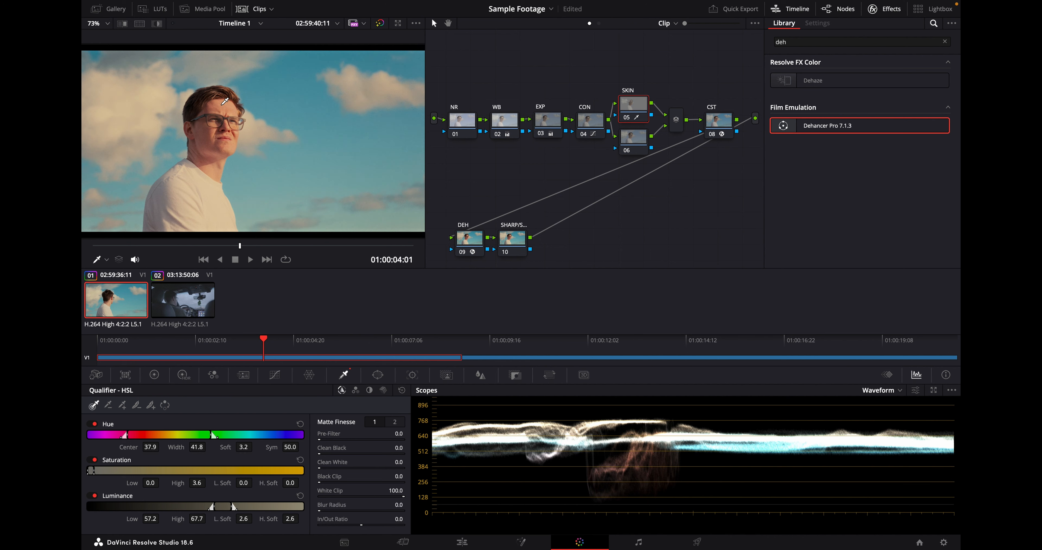
Refine the highlighted skin key to hue width 40.9, saturation low 0.7 and saturation high 4.3
key("shift+h")
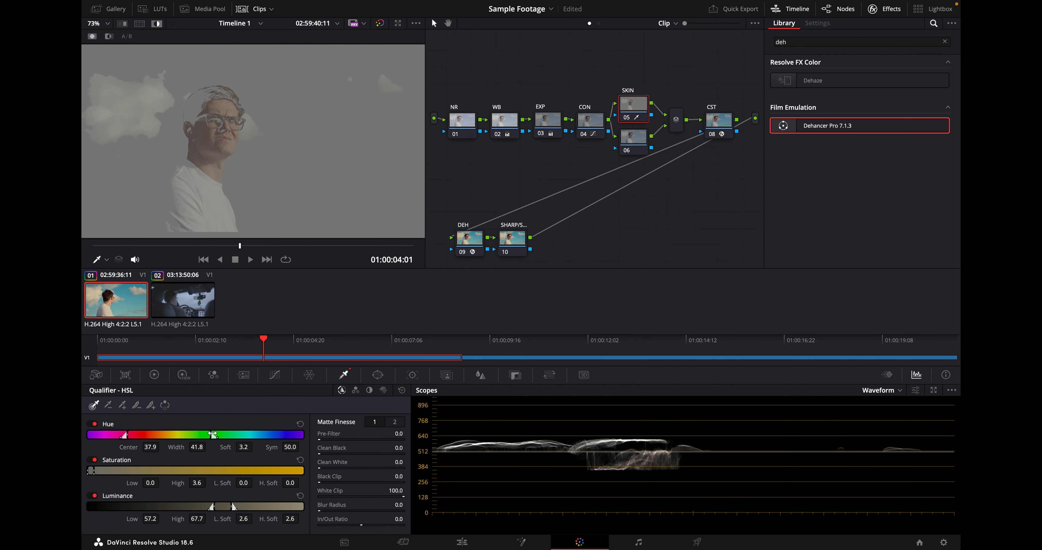
left_click_drag(211, 434, 210, 434)
left_click_drag(95, 471, 91, 470)
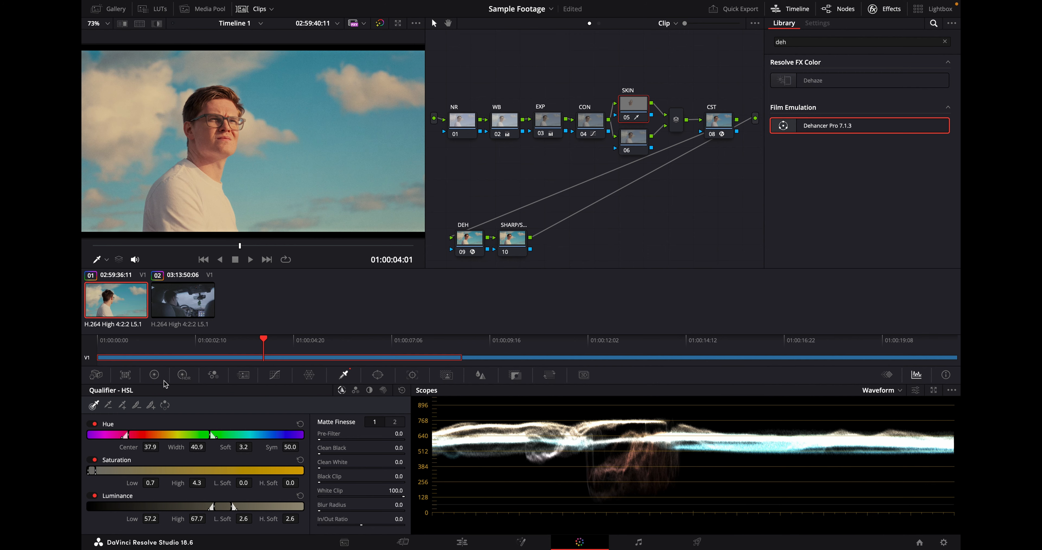
Lower the keyed skin's saturation on the SKIN node to 44.40 in the primaries color wheels
left_click(154, 375)
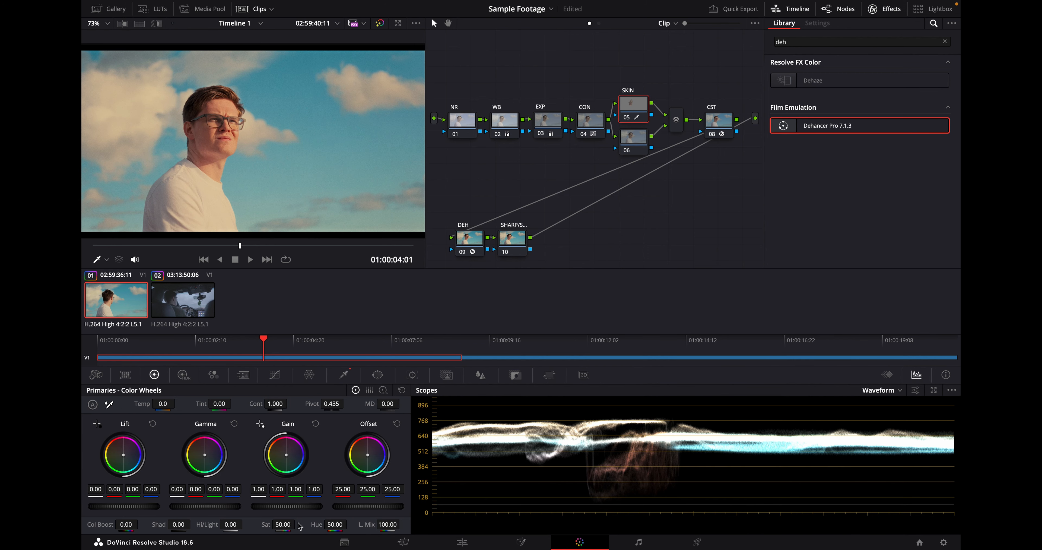
mouse_move(282, 524)
left_mouse_down()
mouse_move(270, 524)
mouse_move(299, 524)
left_mouse_up()
left_click_drag(282, 524, 285, 524)
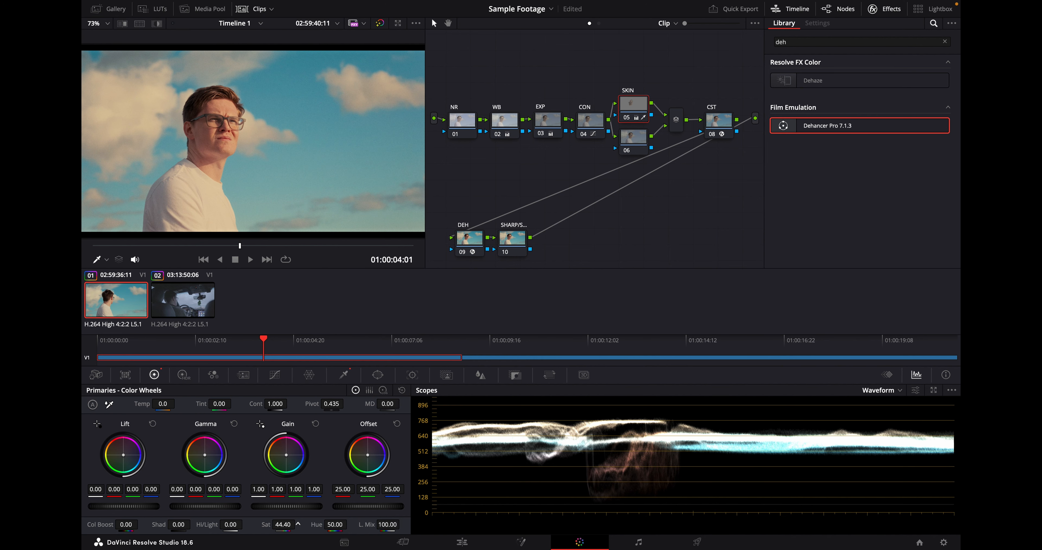
Display the Vectorscope and shift the skin's Offset balance to 25.65, 24.18 and 25.49, checking it against the highlighted matte
left_click(900, 390)
left_click(891, 428)
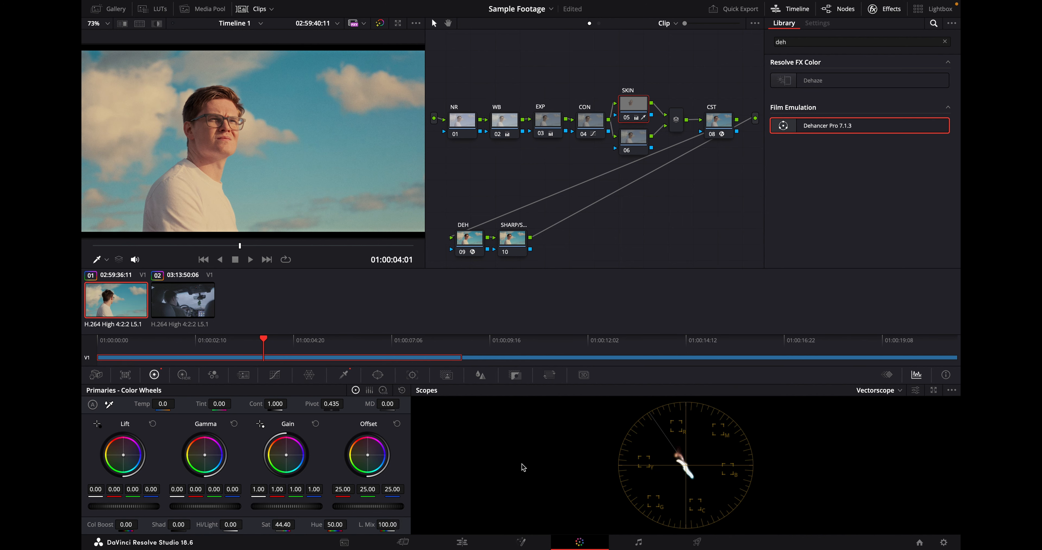
key("shift+h")
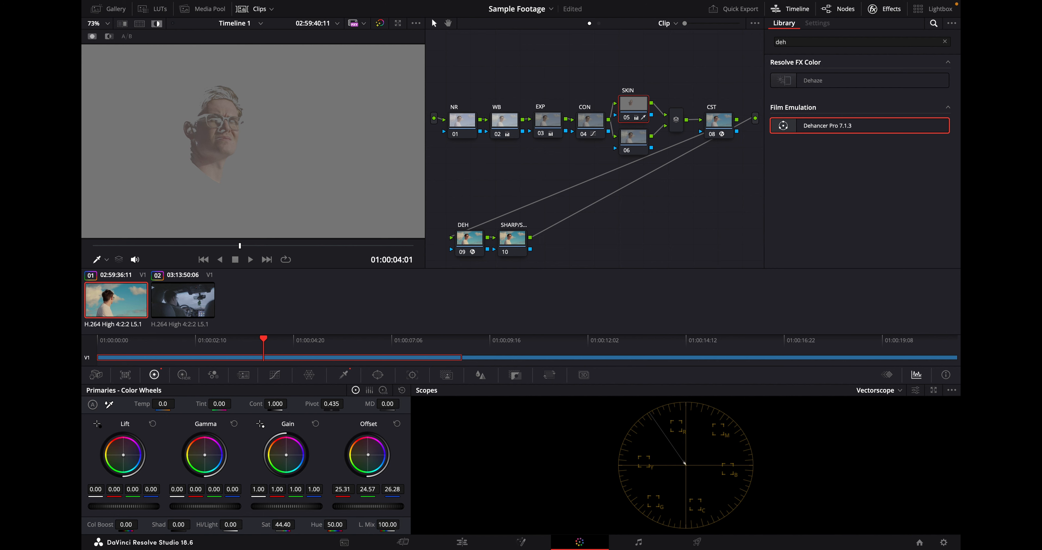
key("shift+h")
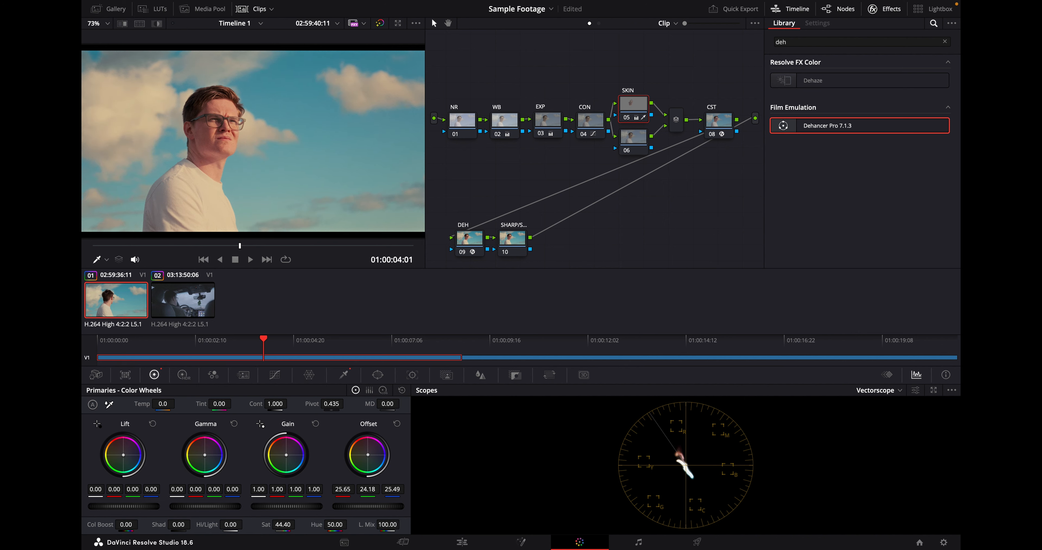
key("shift+h")
key("shift+h")
left_click_drag(298, 524, 298, 524)
Select the car interior clip and add a Color Space Transform effect to its CST node
left_click(175, 246)
left_click(198, 303)
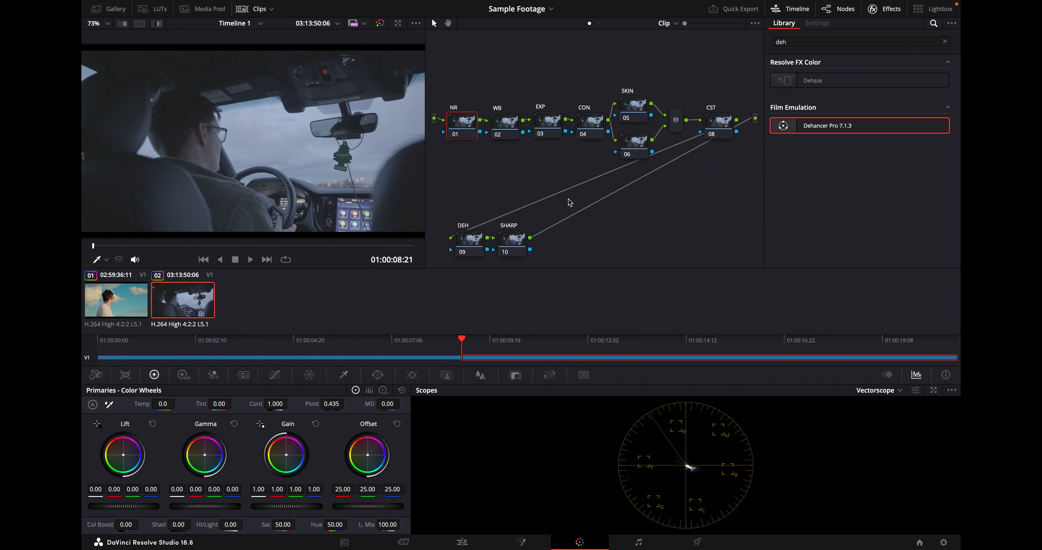
left_click(721, 127)
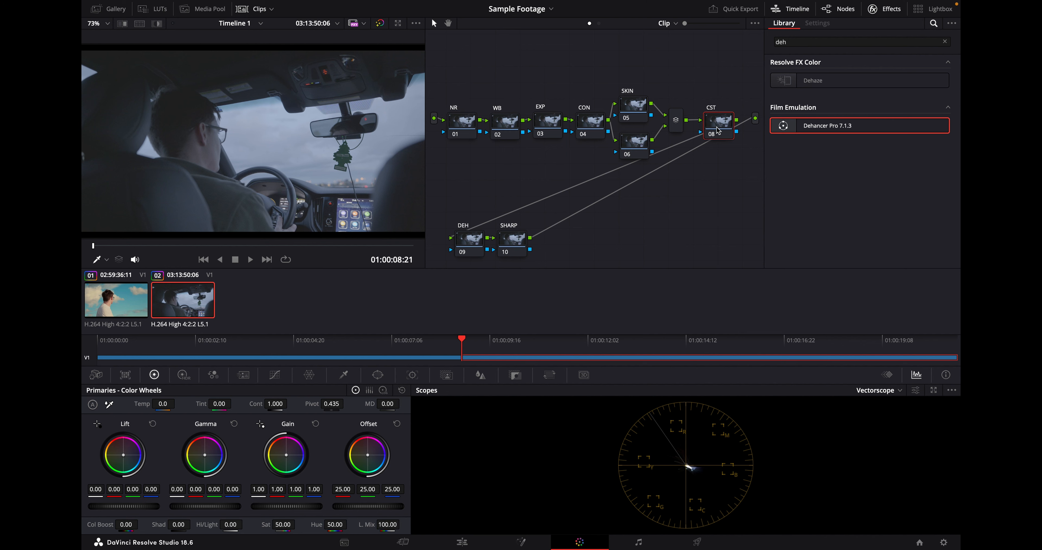
left_click(837, 43)
key("BackSpace")
key("BackSpace")
key("BackSpace")
type("cst")
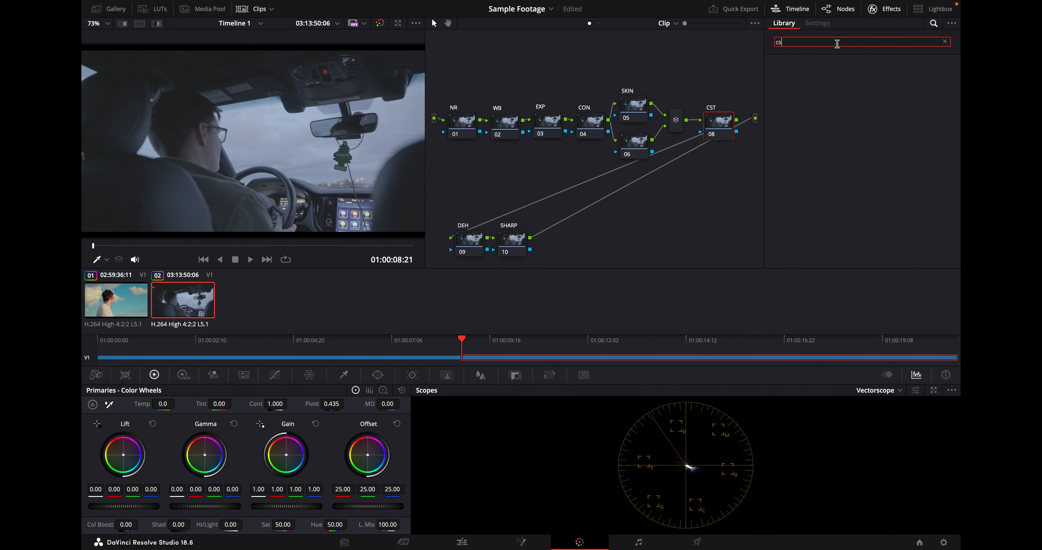
key("BackSpace")
type("ol")
left_click_drag(835, 98, 716, 122)
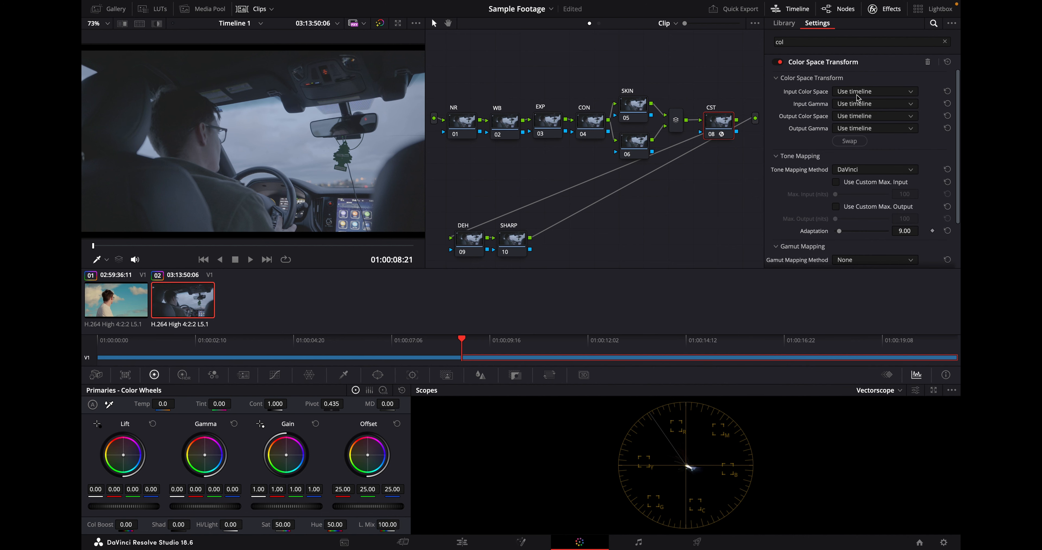
Set the Color Space Transform's input color space to Panasonic V-Gamut and its input gamma to Panasonic V-Log
left_click(857, 96)
scroll(869, 170, "down", 5)
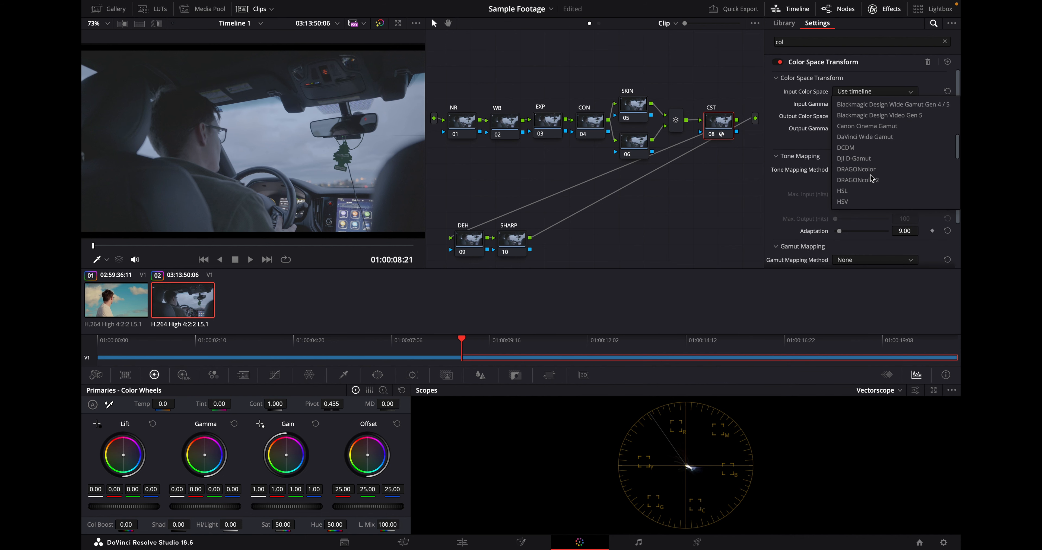
scroll(874, 179, "down", 4)
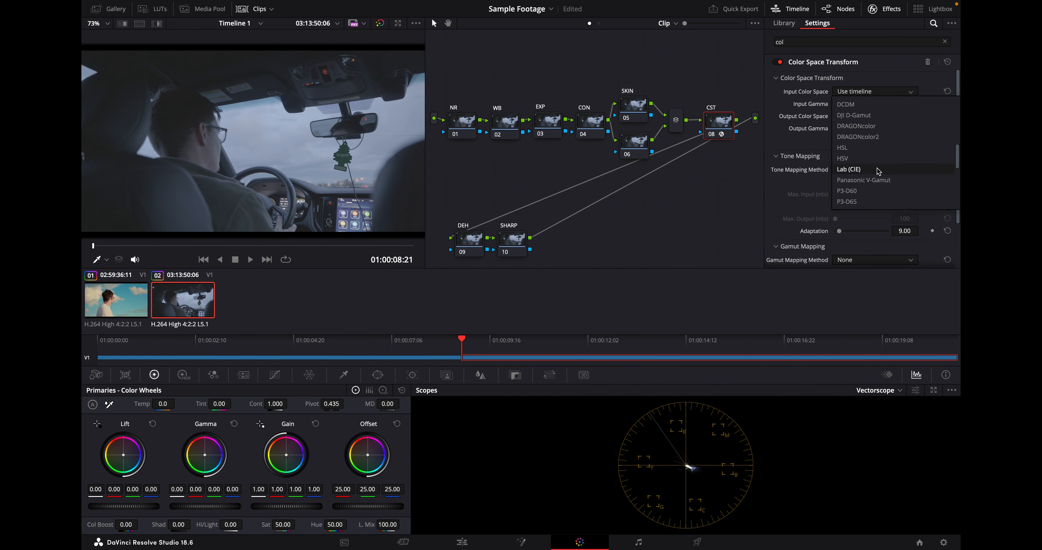
left_click(878, 181)
left_click(864, 105)
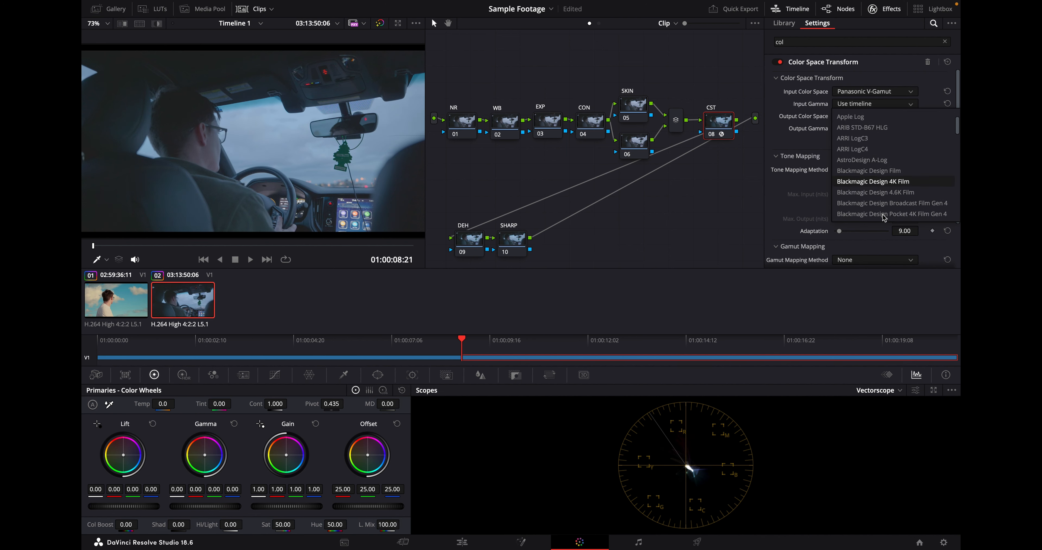
scroll(884, 217, "down", 5)
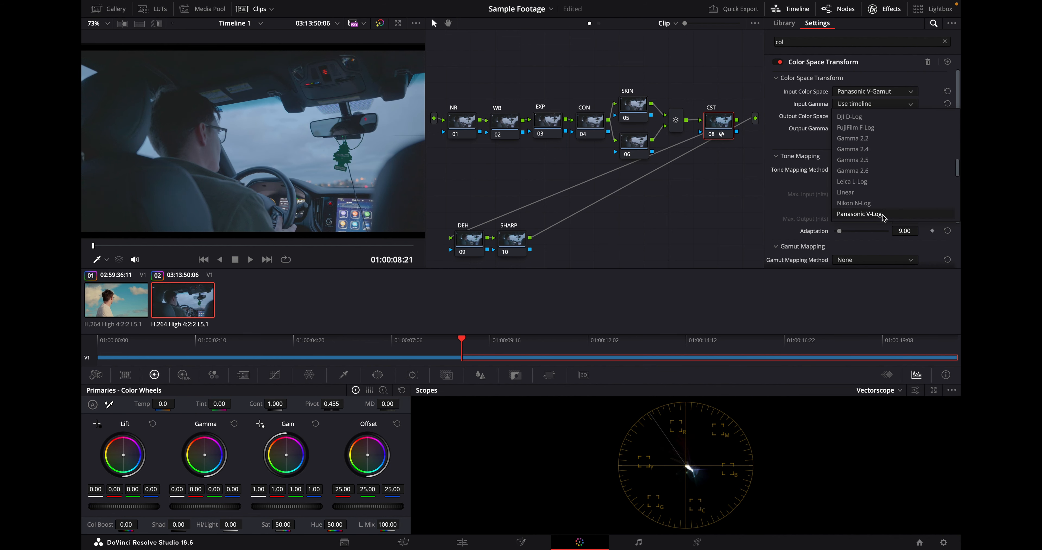
left_click(880, 215)
Set the transform's output color space to Rec.709 and its output gamma to Cineon Film Log
left_click(874, 116)
scroll(873, 202, "down", 3)
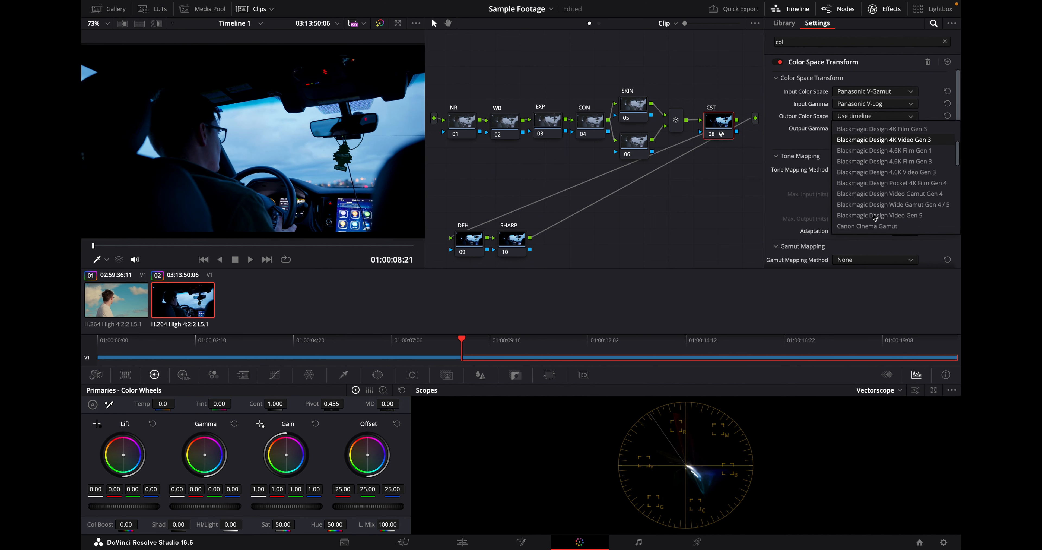
scroll(873, 218, "down", 2)
scroll(873, 217, "down", 3)
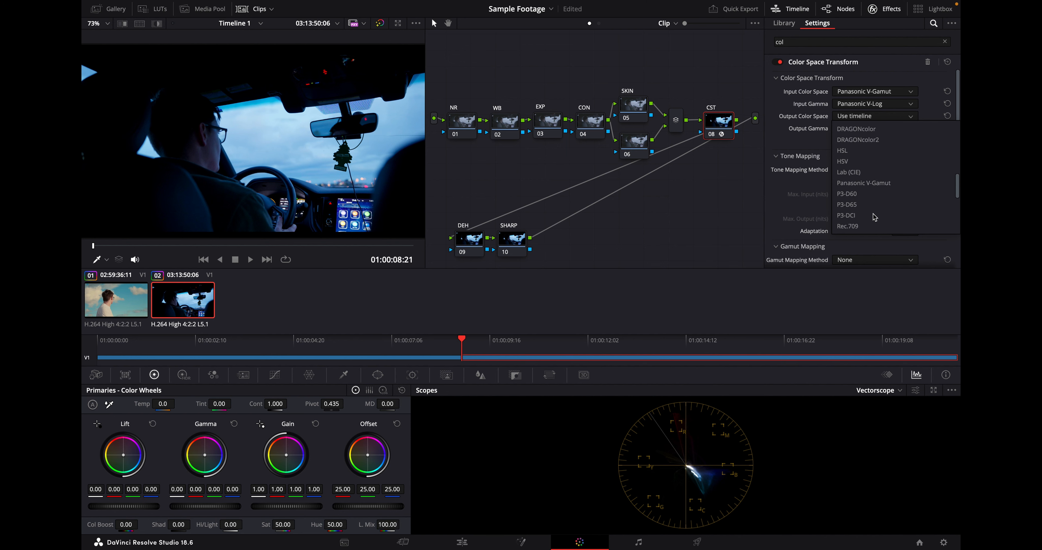
left_click(864, 197)
left_click(874, 128)
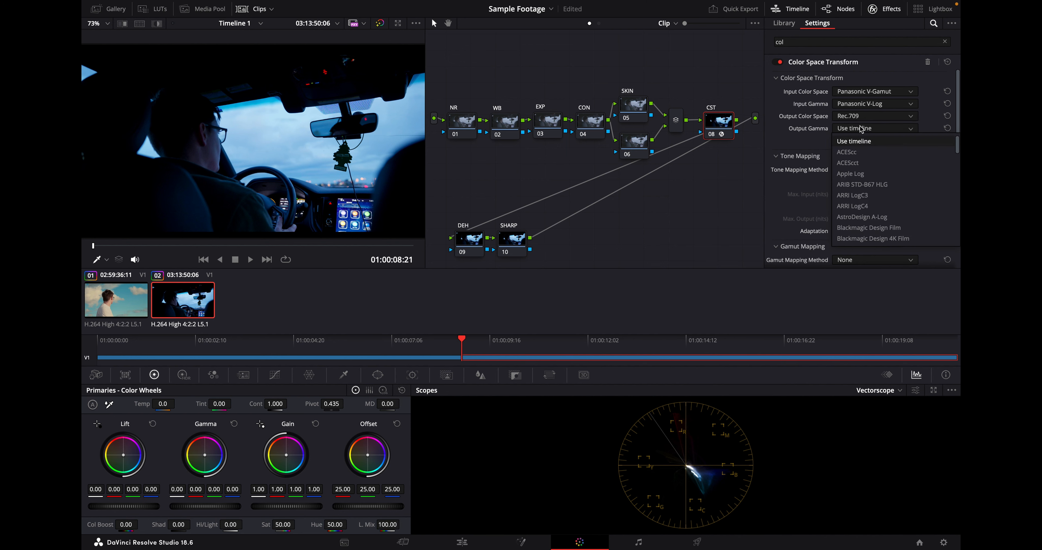
scroll(867, 220, "down", 4)
left_click(867, 220)
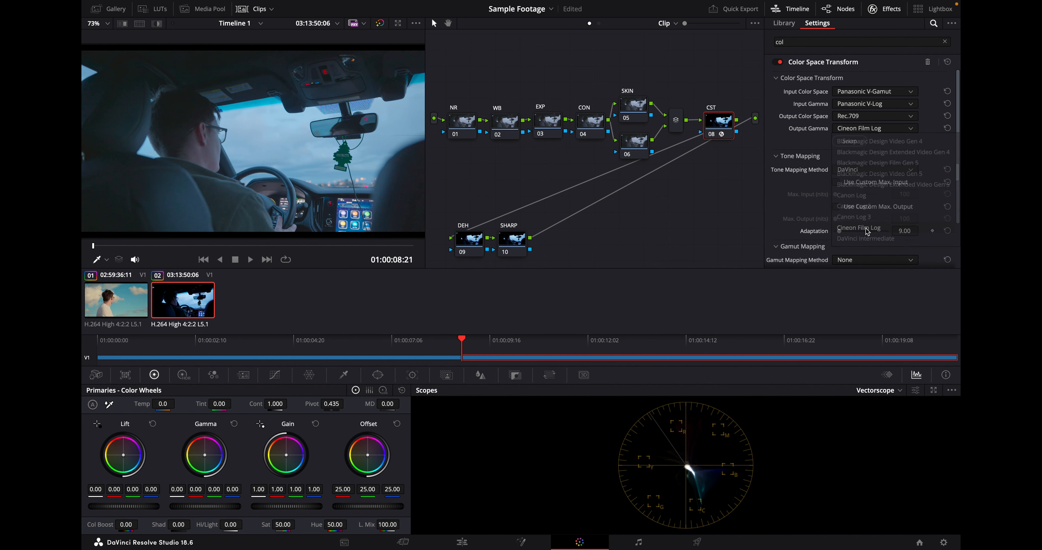
Find the Dehancer Pro effect in the library and apply it to the DEH node
left_click(477, 247)
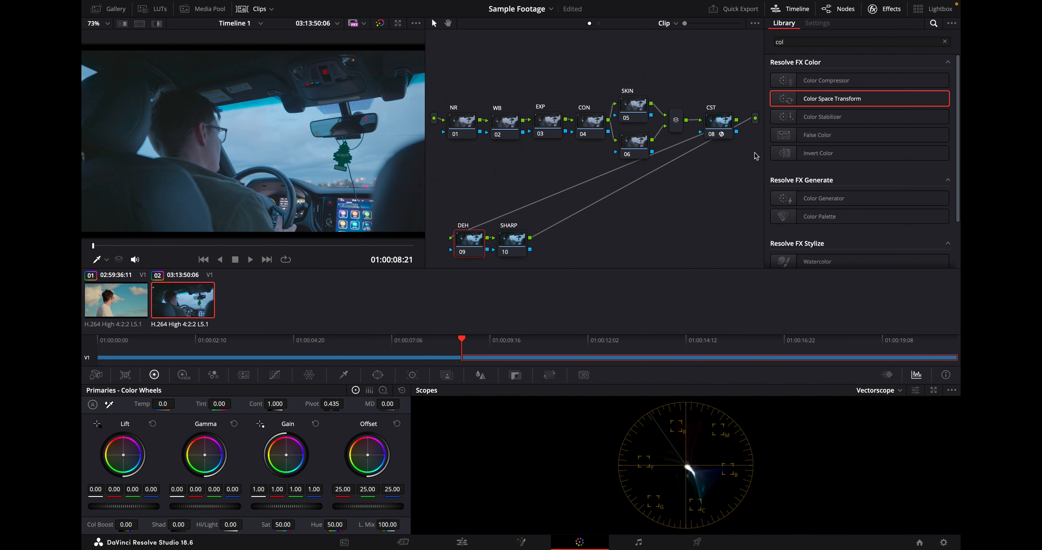
left_click(803, 43)
key("BackSpace")
key("BackSpace")
key("BackSpace")
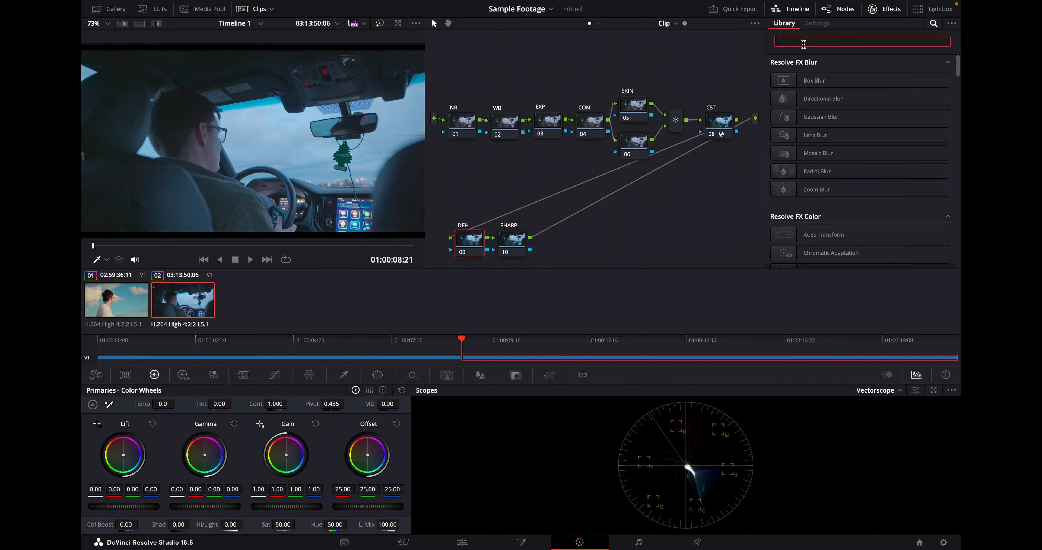
type("deh")
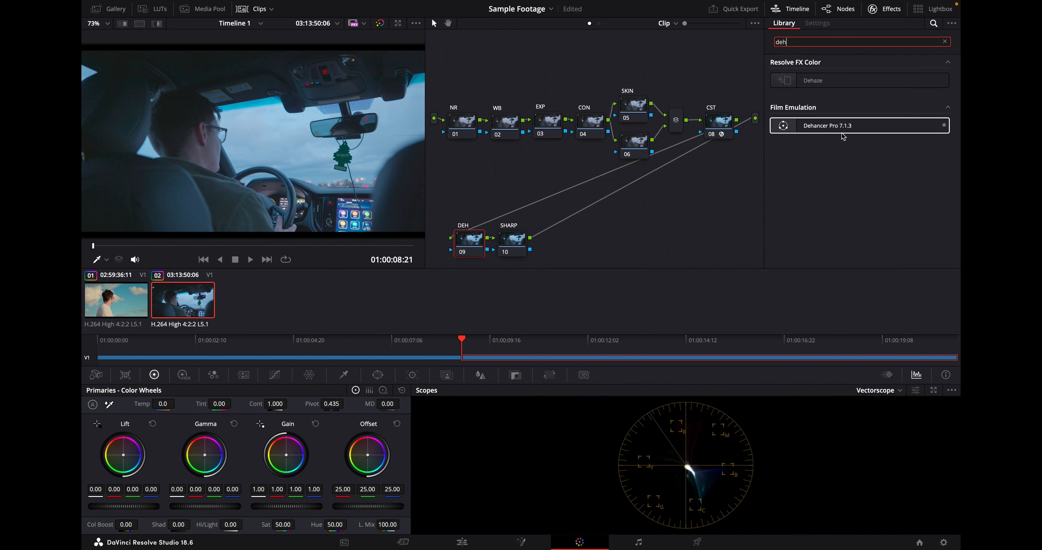
left_click_drag(843, 136, 474, 251)
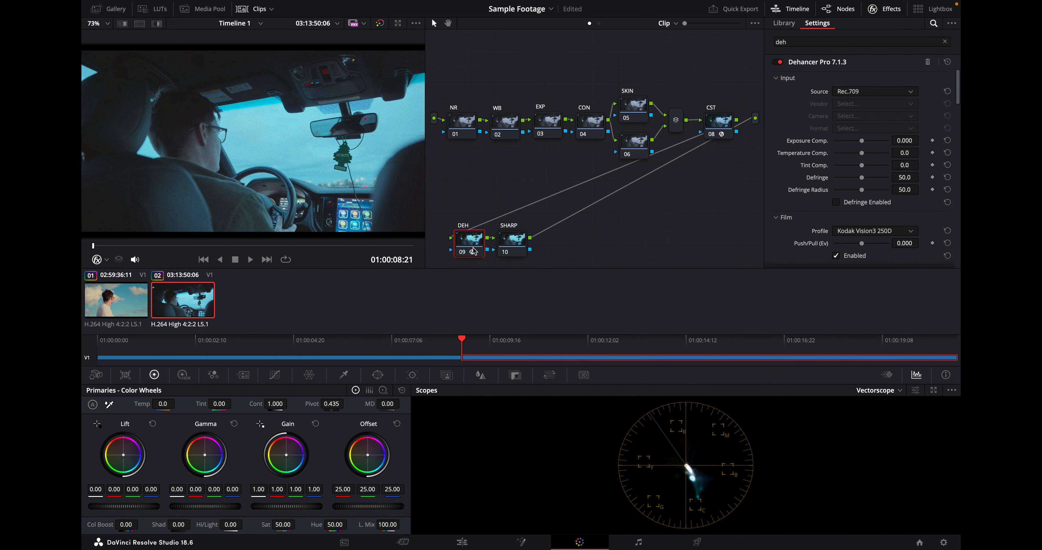
Set Dehancer's input source to Cineon Film Log and its film profile to Cinestill 800T
left_click(886, 92)
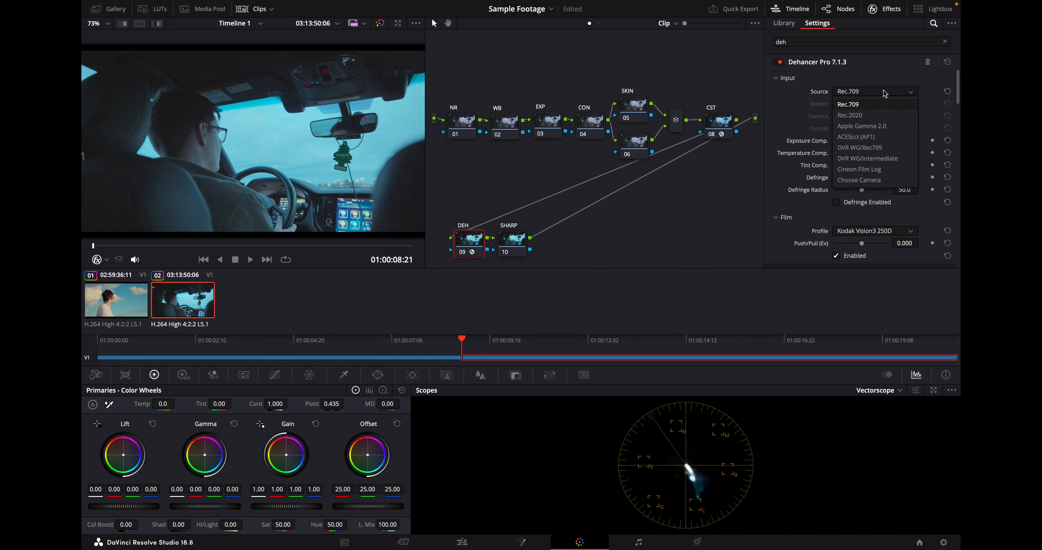
left_click(883, 170)
scroll(888, 190, "down", 2)
left_click(886, 184)
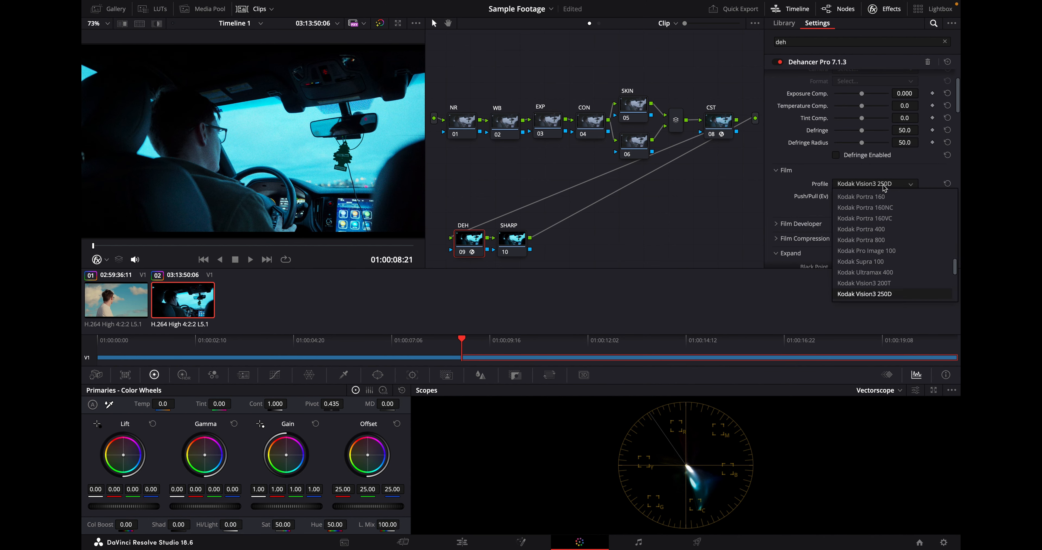
scroll(899, 236, "up", 5)
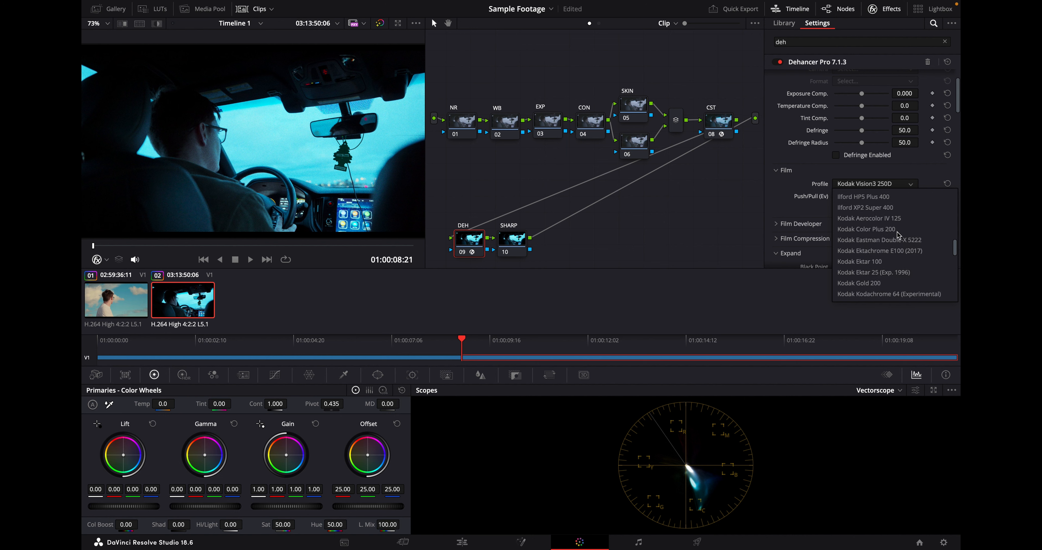
scroll(898, 235, "up", 5)
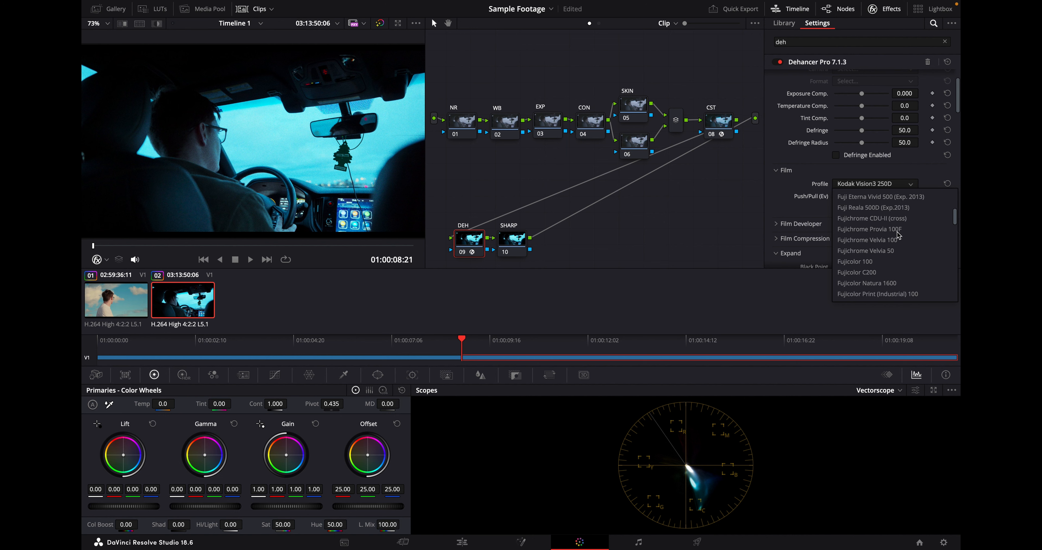
scroll(897, 235, "up", 3)
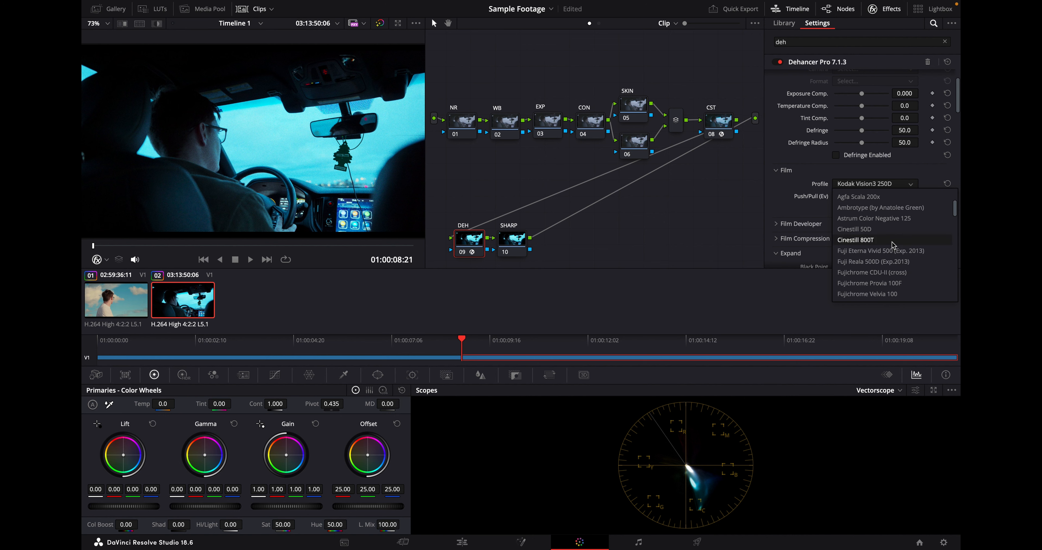
left_click(892, 242)
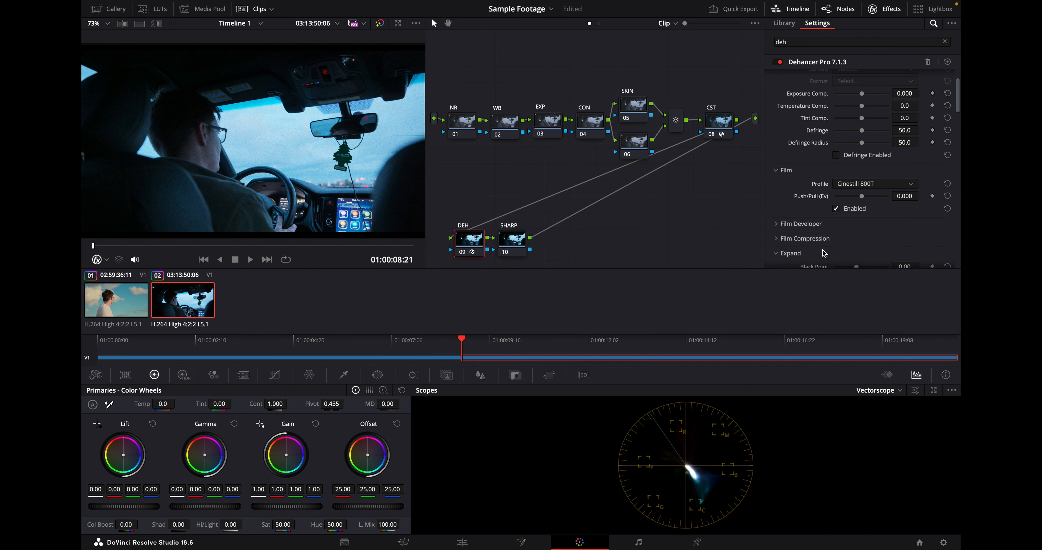
Disable Dehancer's film grain, leaving halation, bloom and film damage off
scroll(841, 219, "down", 10)
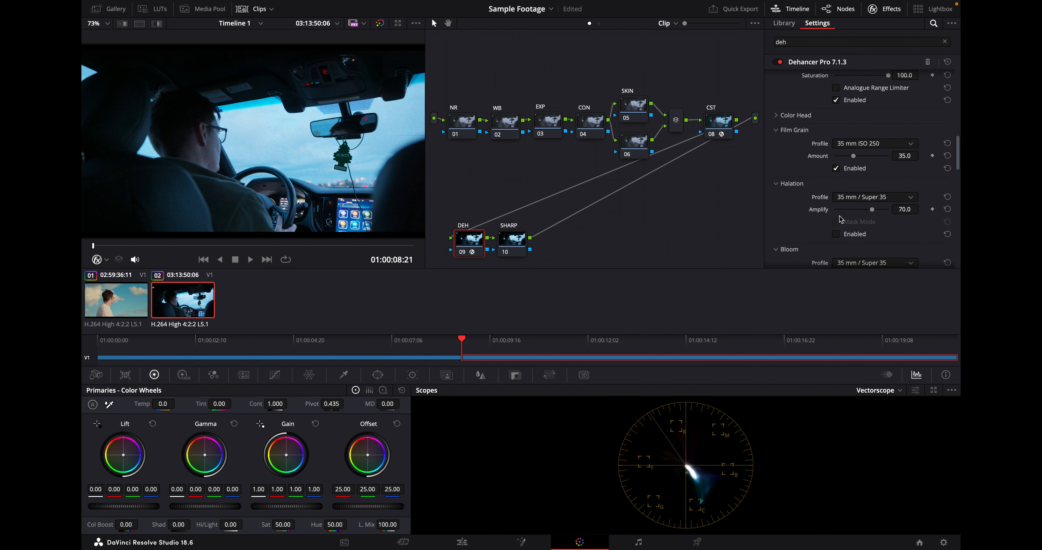
scroll(841, 218, "down", 5)
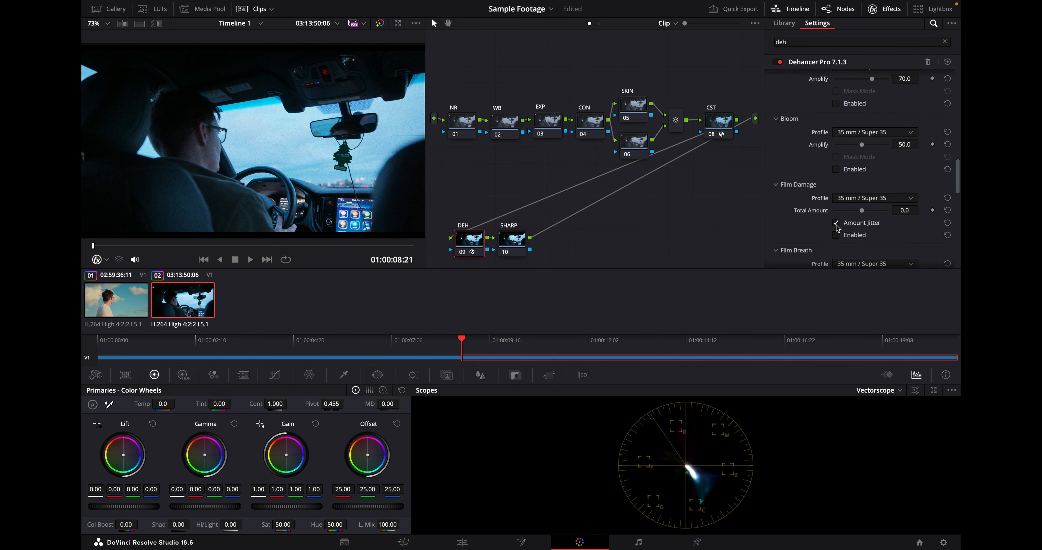
scroll(837, 229, "up", 6)
scroll(837, 229, "up", 3)
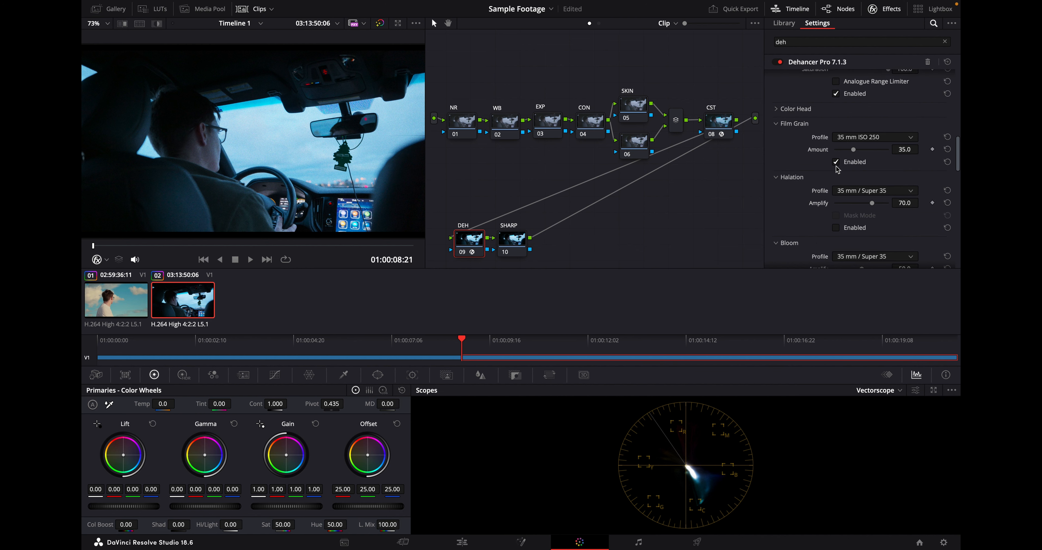
scroll(847, 116, "up", 3)
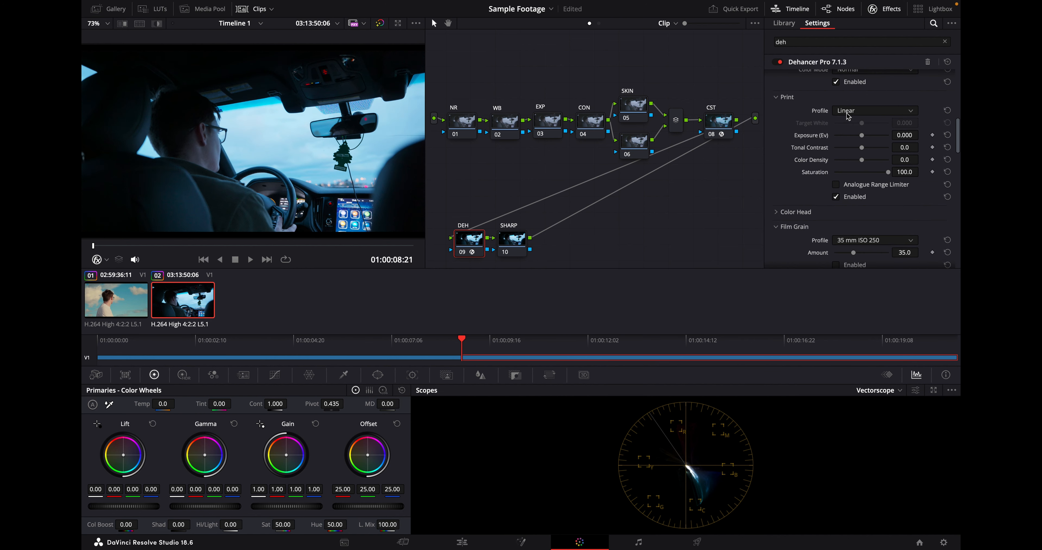
Try the Kodak 2383 and Fujifilm 3513 print profiles in Dehancer and settle on Kodak Endura Glossy Paper
left_click(847, 115)
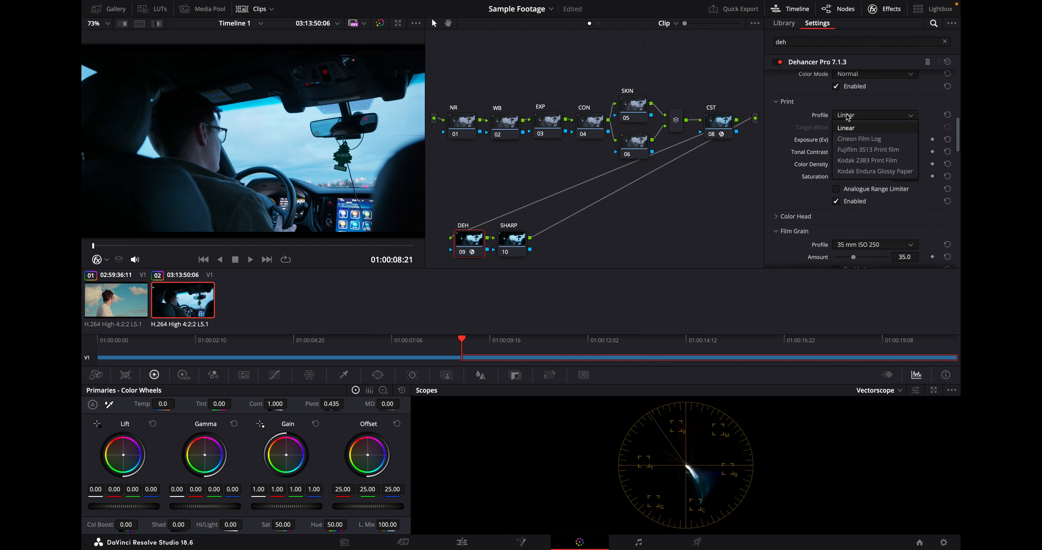
left_click(857, 161)
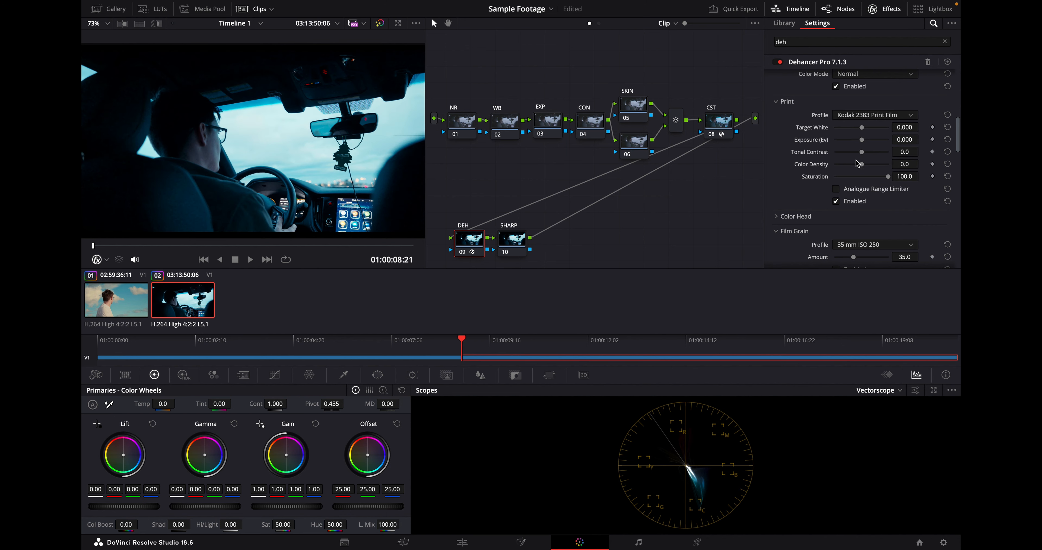
left_click(856, 117)
left_click(857, 147)
left_click(848, 118)
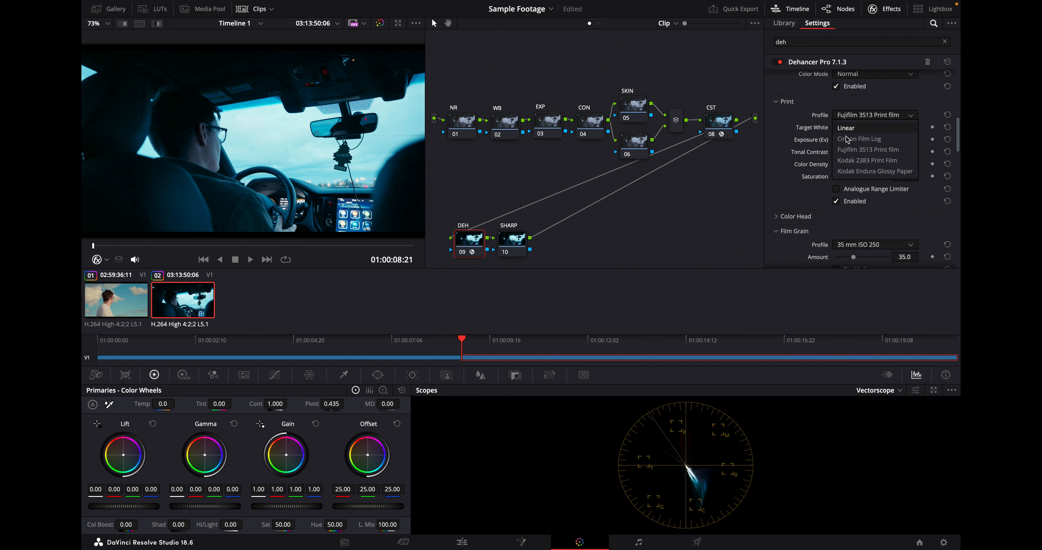
left_click(858, 173)
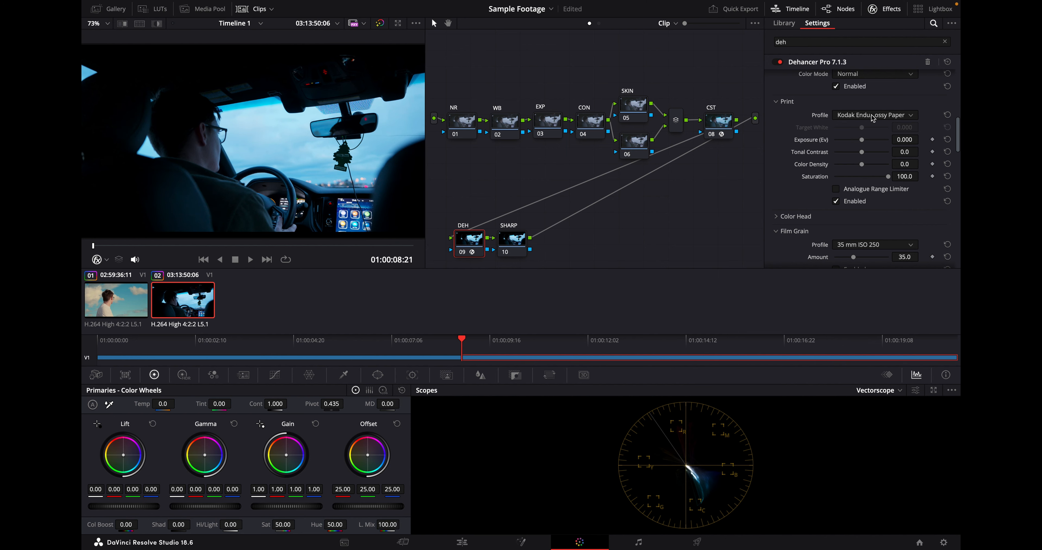
Select the WB node, display the Waveform scope and activate the white balance picker
left_click(505, 126)
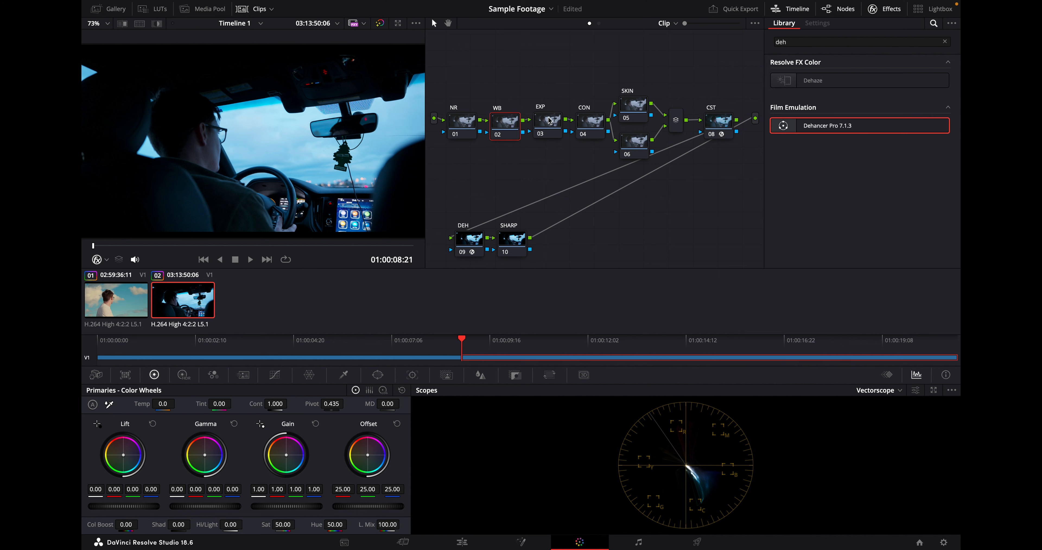
left_click(866, 390)
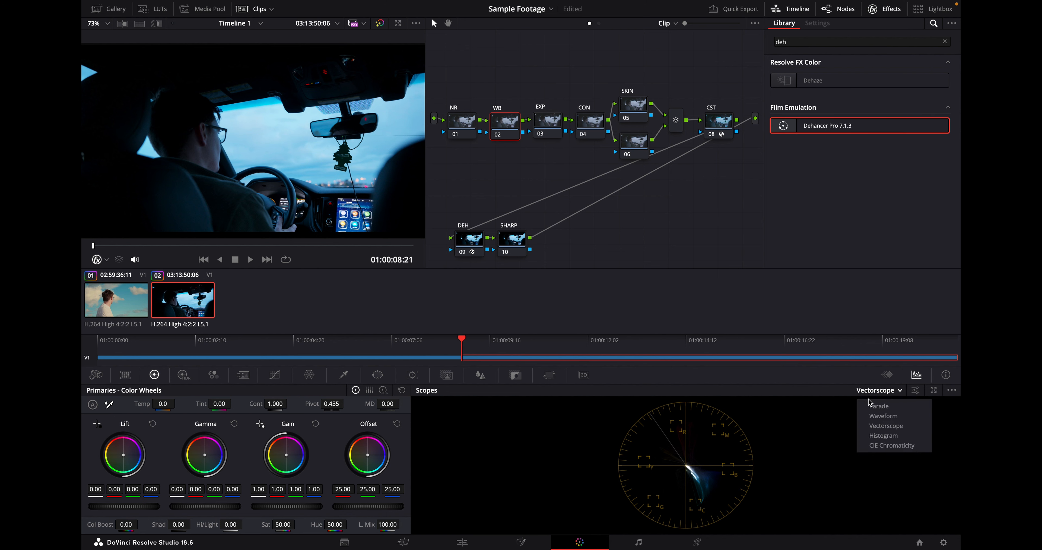
left_click(879, 416)
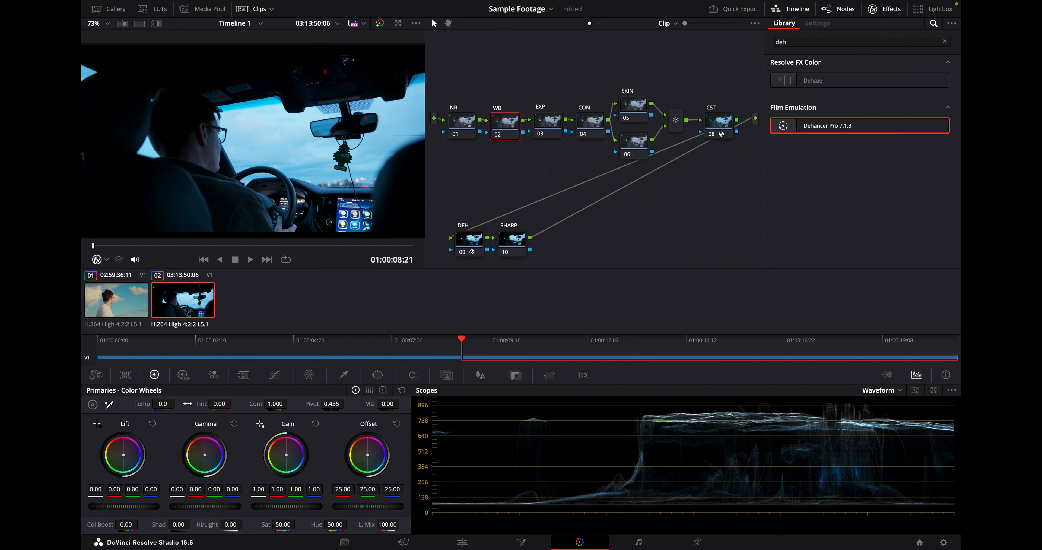
left_click(108, 404)
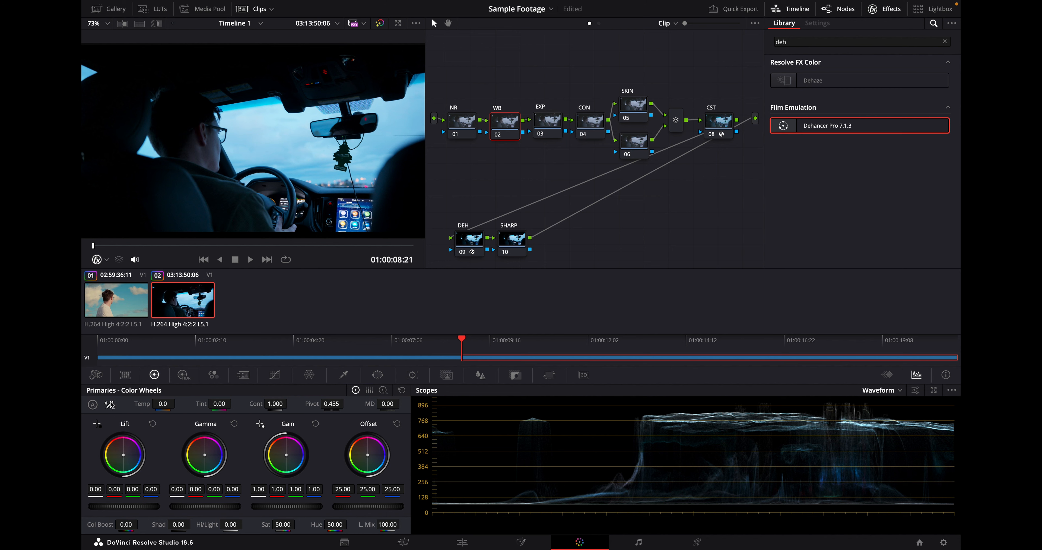